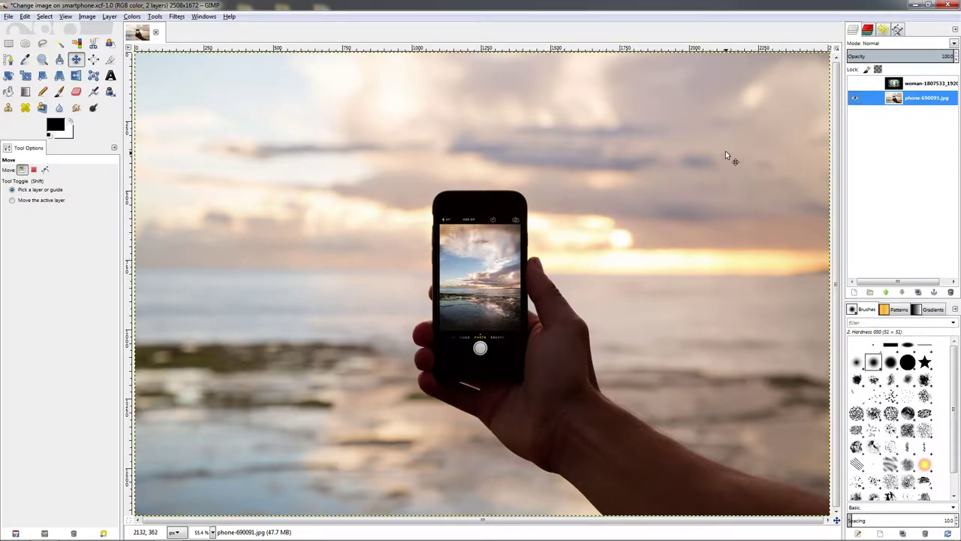
Toggle the visibility of the woman-1807533_1920.jpg layer to compare it with the phone photo, leaving it hidden.
left_click(855, 83)
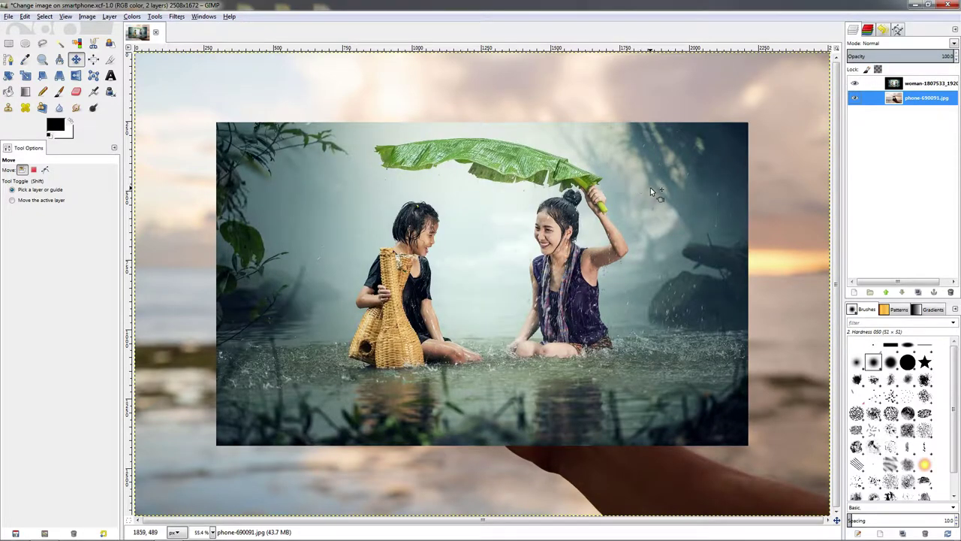
left_click(856, 84)
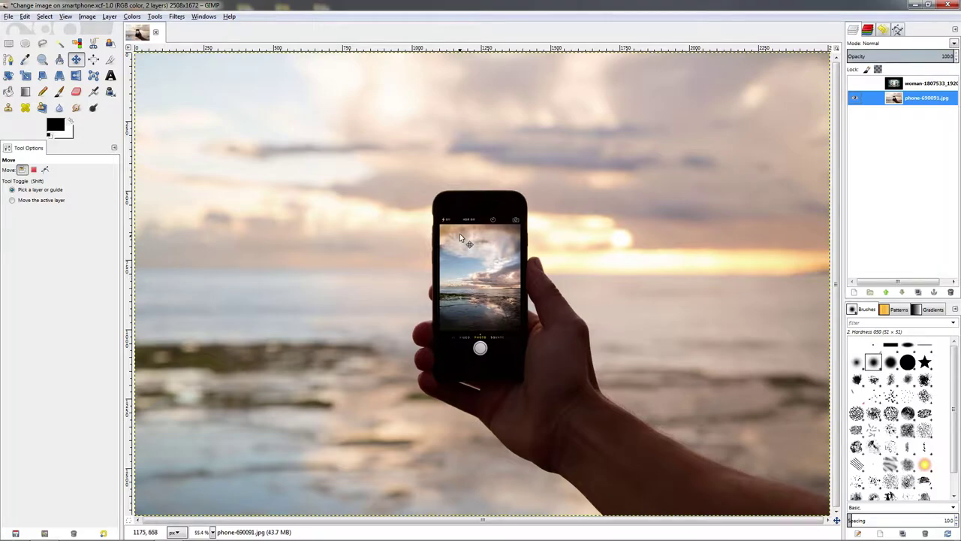
left_click(855, 84)
left_click(854, 83)
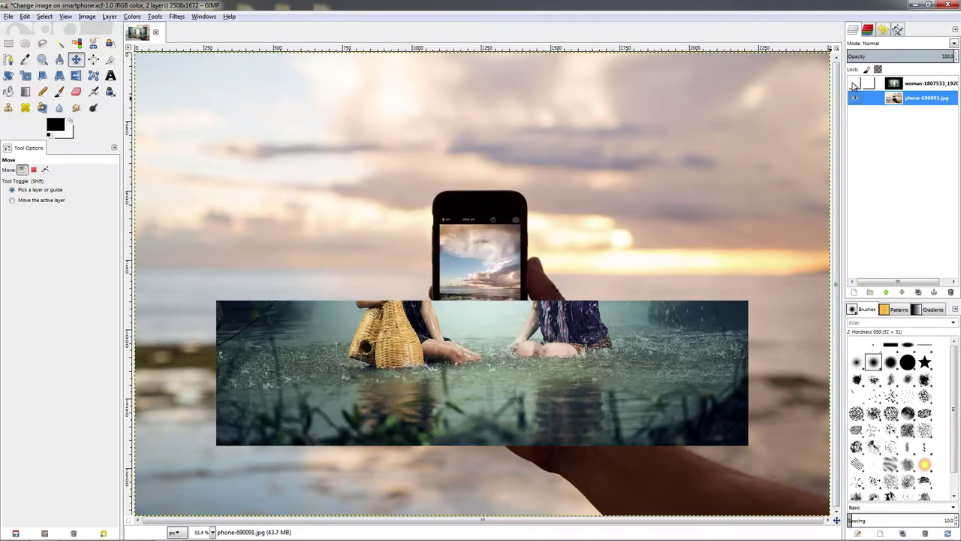
Start a vertical measurement at the upper edge of the phone's screen, near its upper-left corner.
left_click(60, 59)
scroll(467, 282, "up", 3)
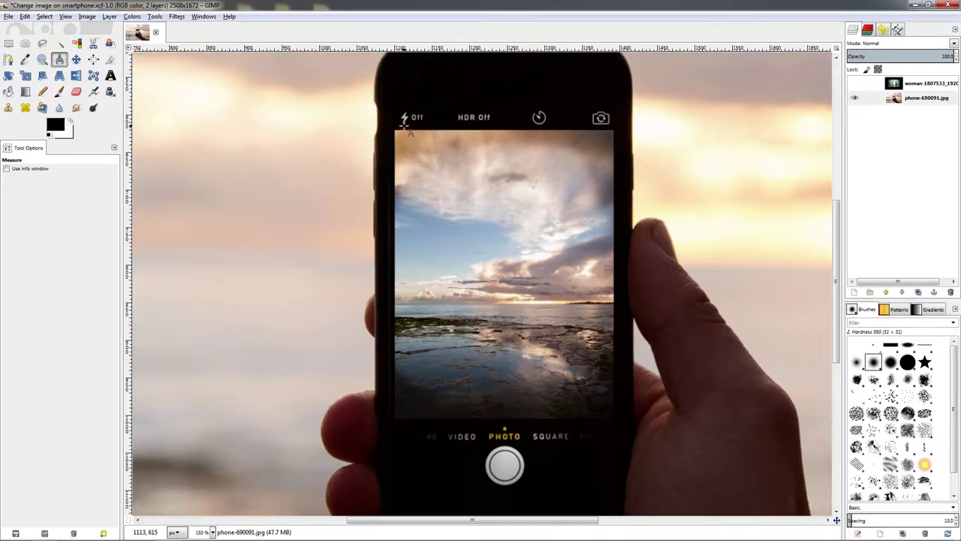
scroll(396, 133, "up", 6)
scroll(386, 152, "up", 2)
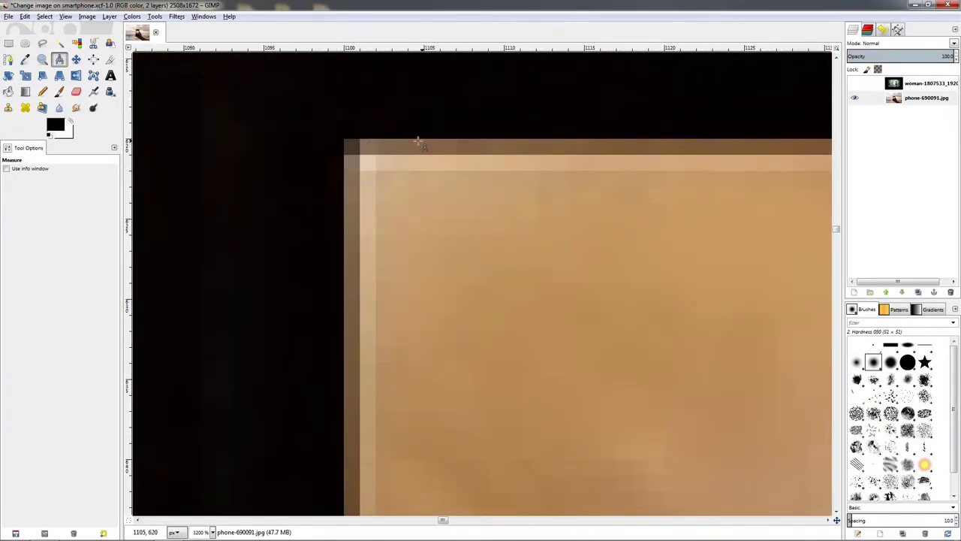
left_click_drag(407, 139, 407, 348)
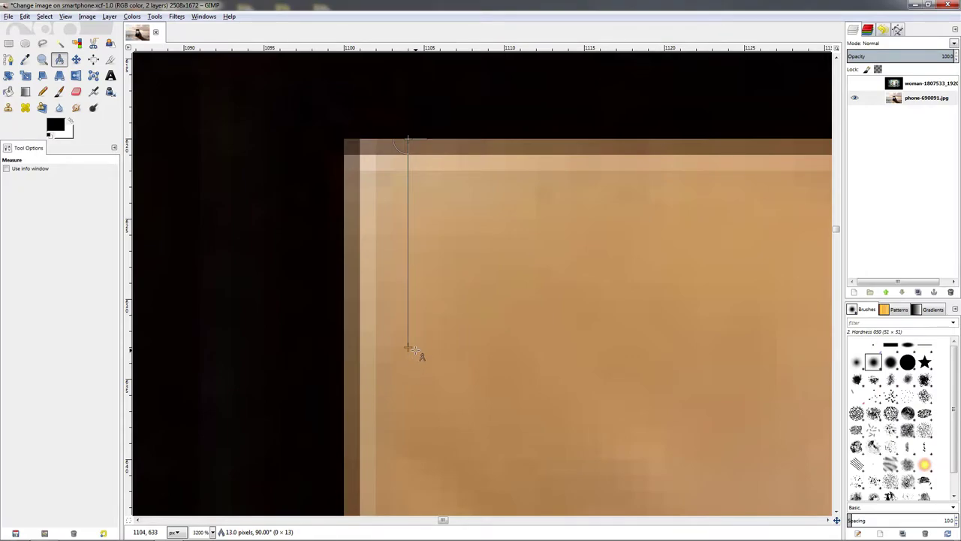
scroll(410, 348, "down", 10)
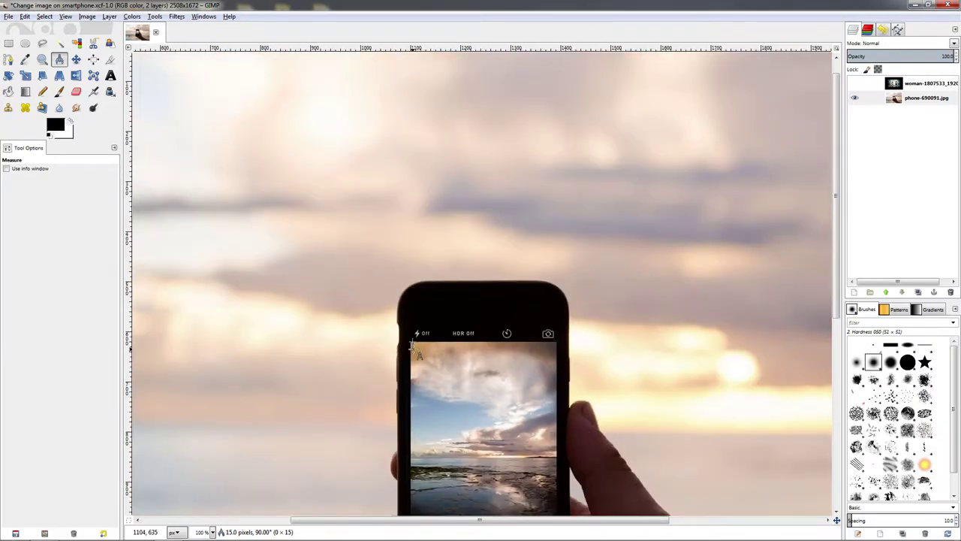
Extend the measuring line straight down to the lower edge of the phone's screen to measure its height.
left_click_drag(412, 347, 368, 394)
scroll(417, 484, "up", 2)
scroll(408, 444, "up", 3)
scroll(388, 399, "up", 2)
scroll(388, 401, "up", 1)
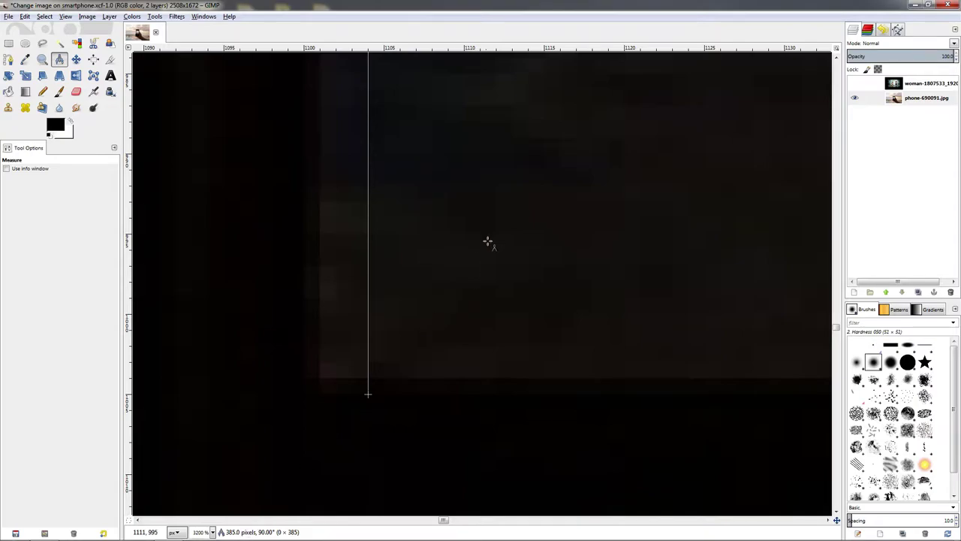
scroll(489, 243, "down", 12)
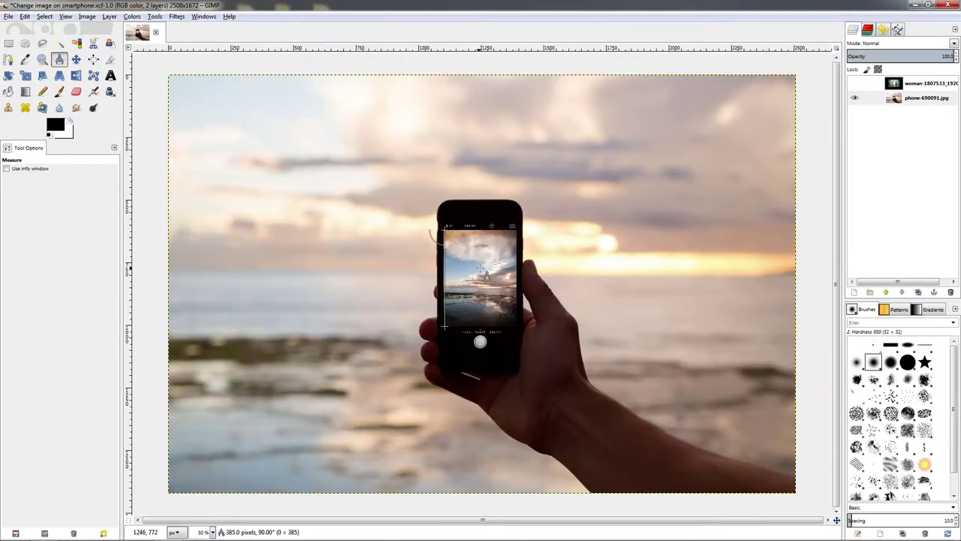
scroll(519, 270, "up", 2)
scroll(456, 263, "down", 1)
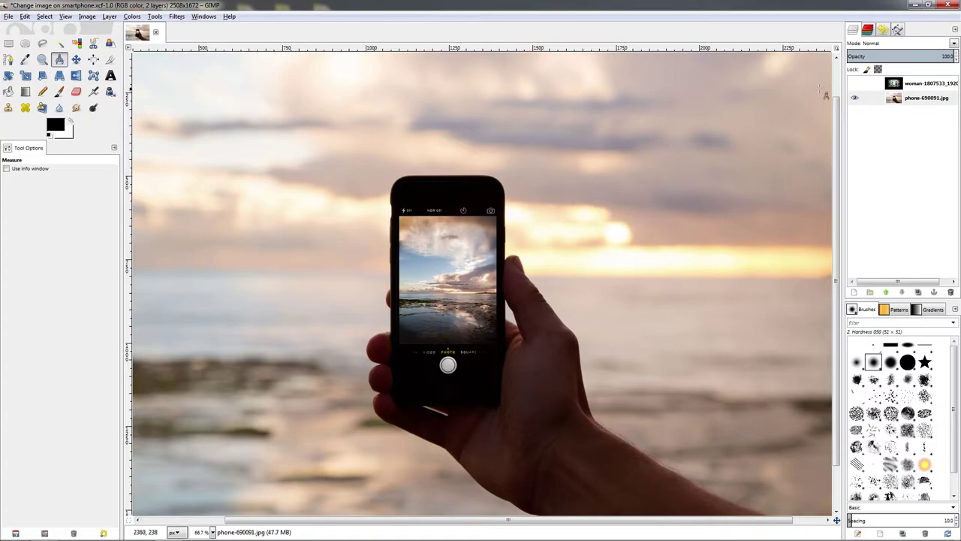
Show the woman layer and scale it proportionally to 634 × 385 px.
left_click(855, 84)
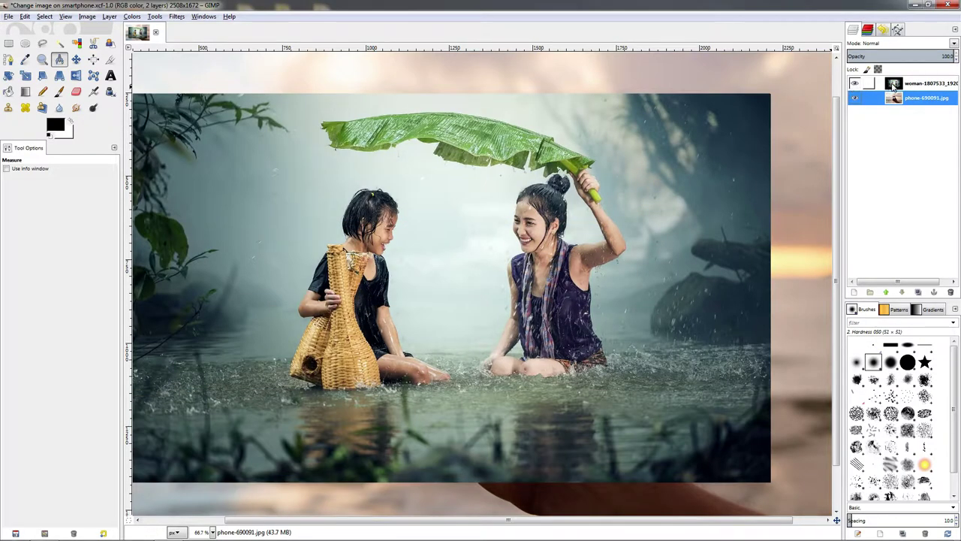
left_click(893, 85)
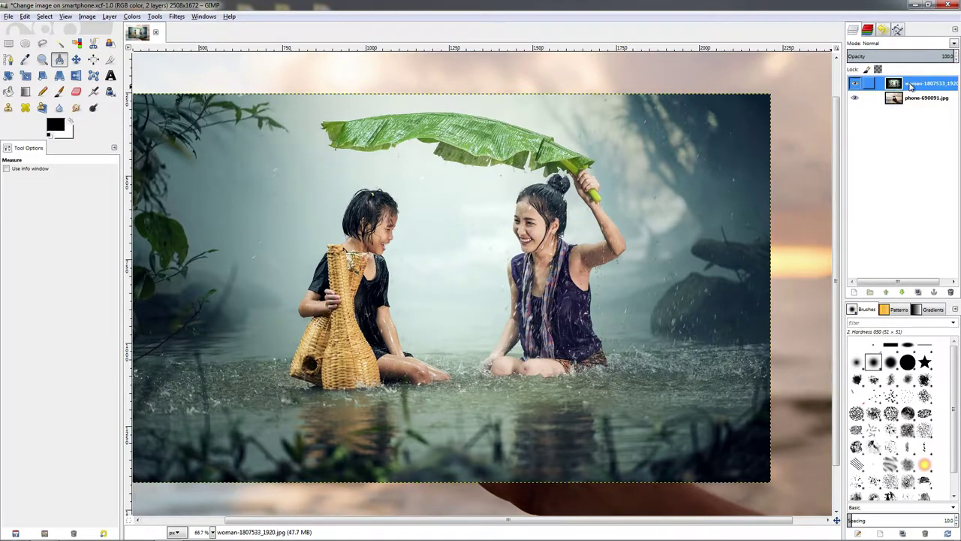
left_click(25, 76)
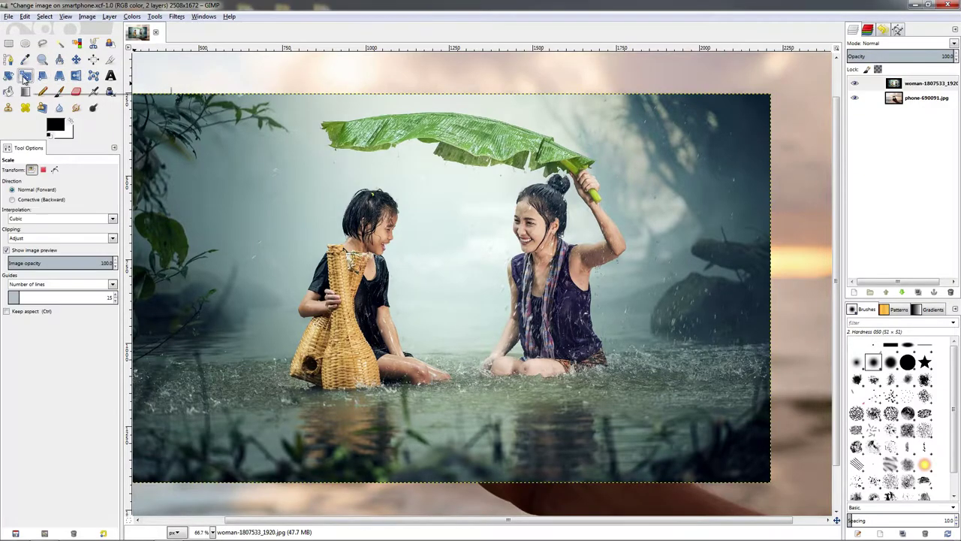
left_click(417, 228)
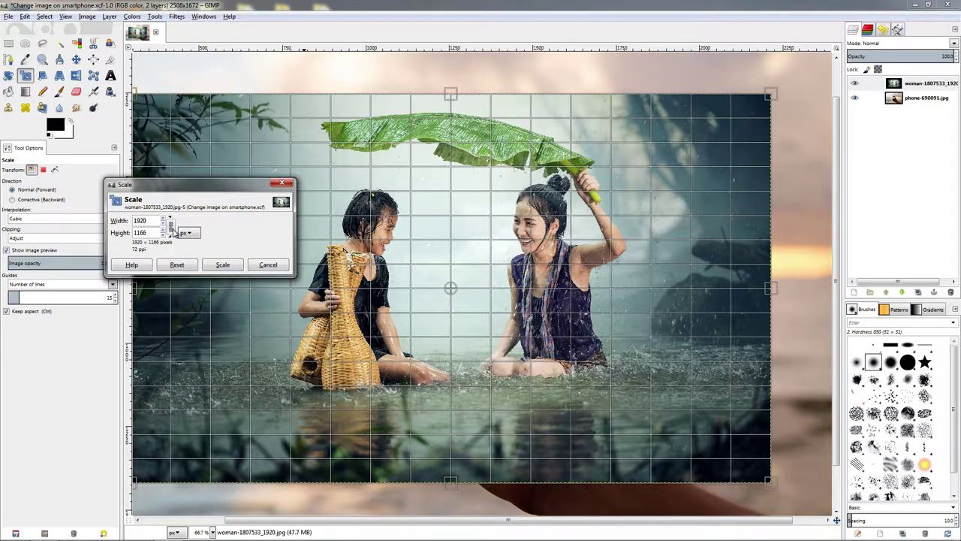
left_click(151, 232)
key("Tab")
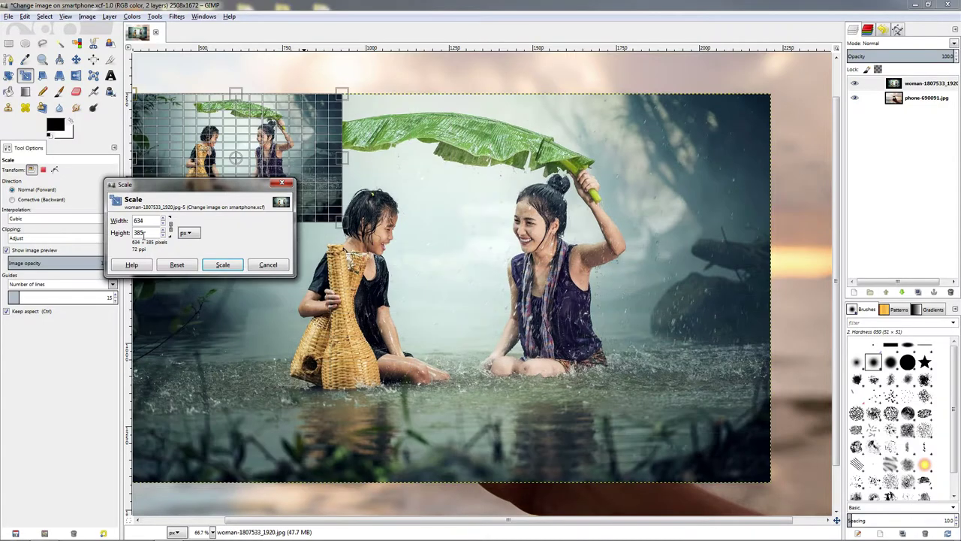
left_click(222, 264)
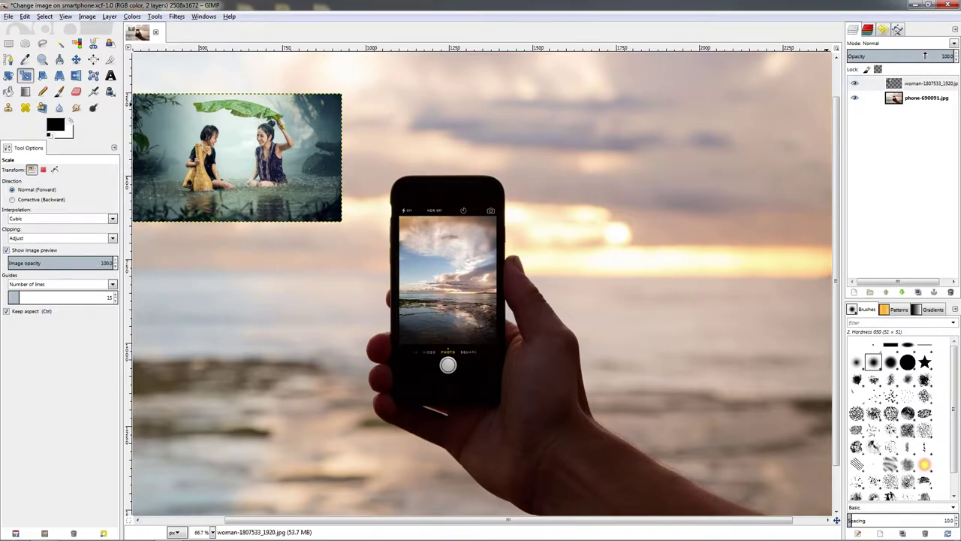
Lower the woman layer's opacity to 54.2 and move the layer over the phone's screen.
left_click_drag(934, 54, 905, 55)
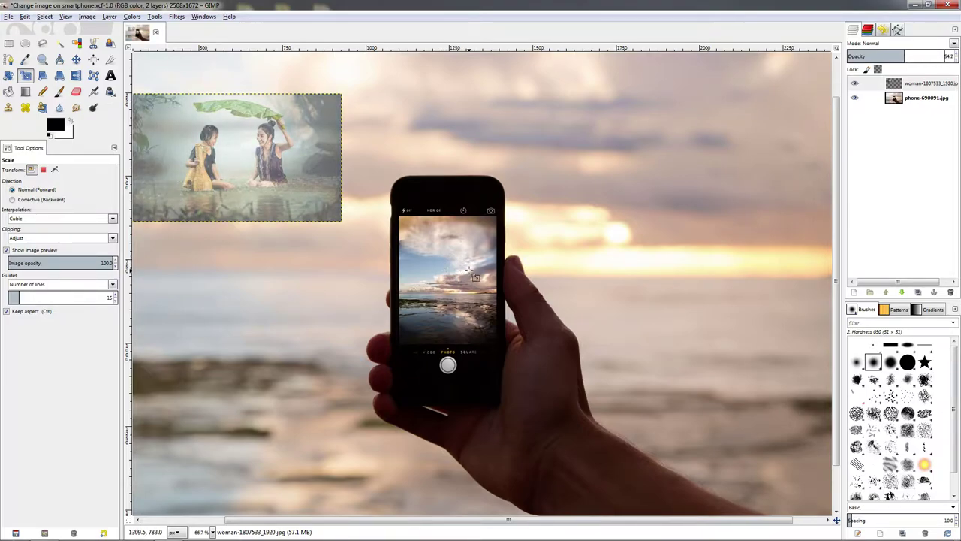
left_click(76, 59)
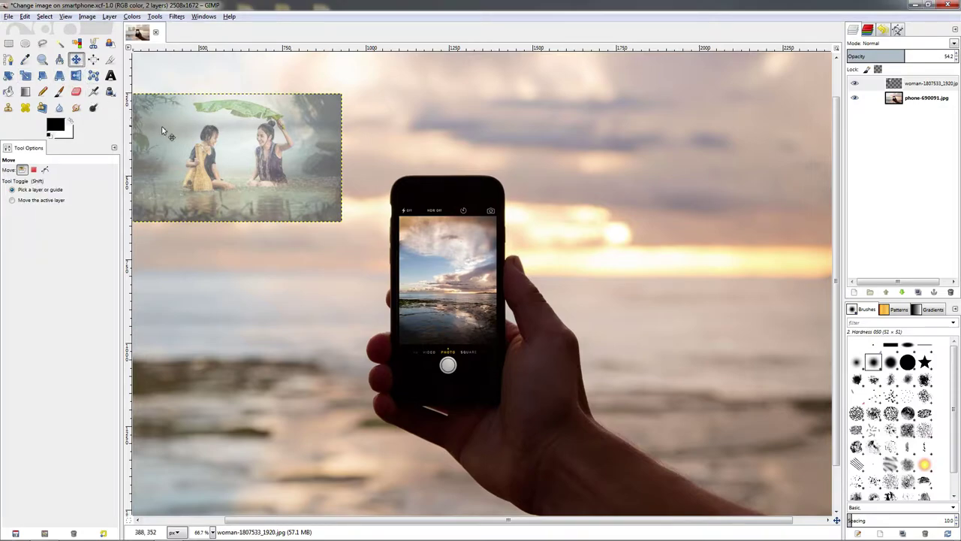
left_click_drag(199, 142, 403, 260)
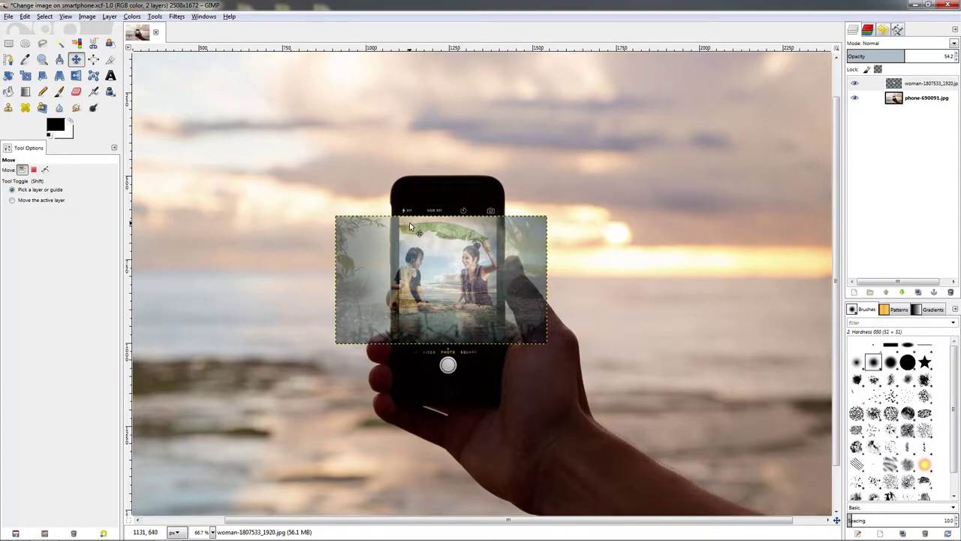
Nudge the woman layer 1 px right and 1 px down to align its upper edge with the phone screen's.
scroll(403, 220, "up", 1)
scroll(403, 220, "up", 6)
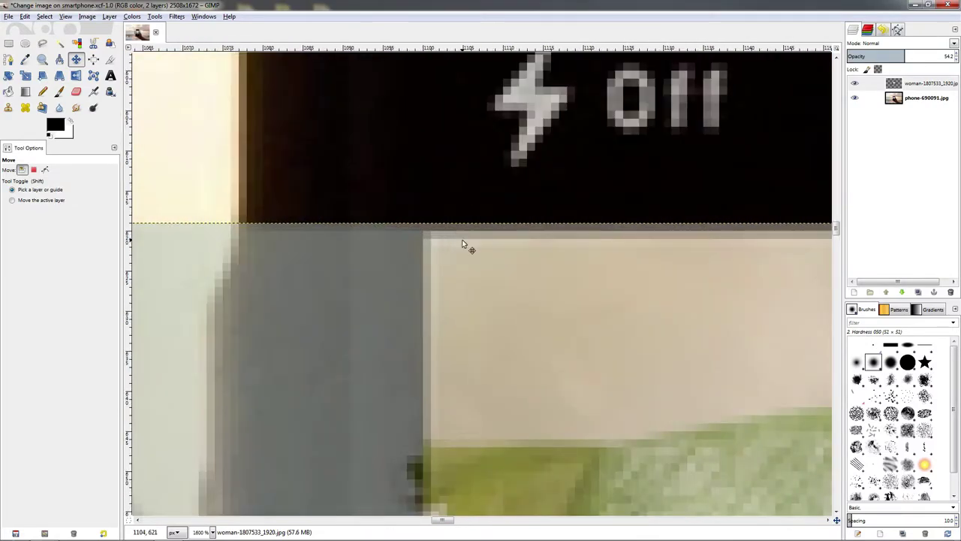
left_click_drag(466, 254, 473, 261)
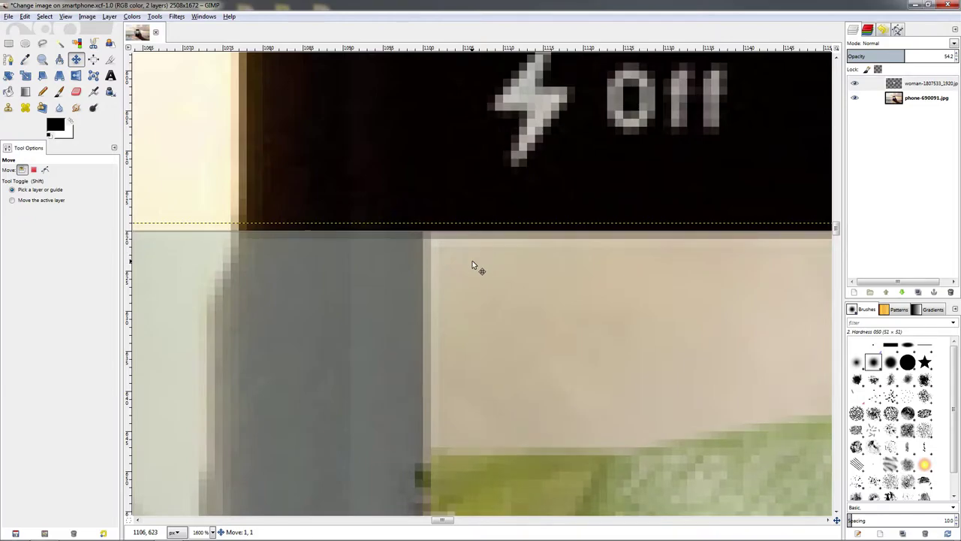
scroll(465, 233, "down", 5)
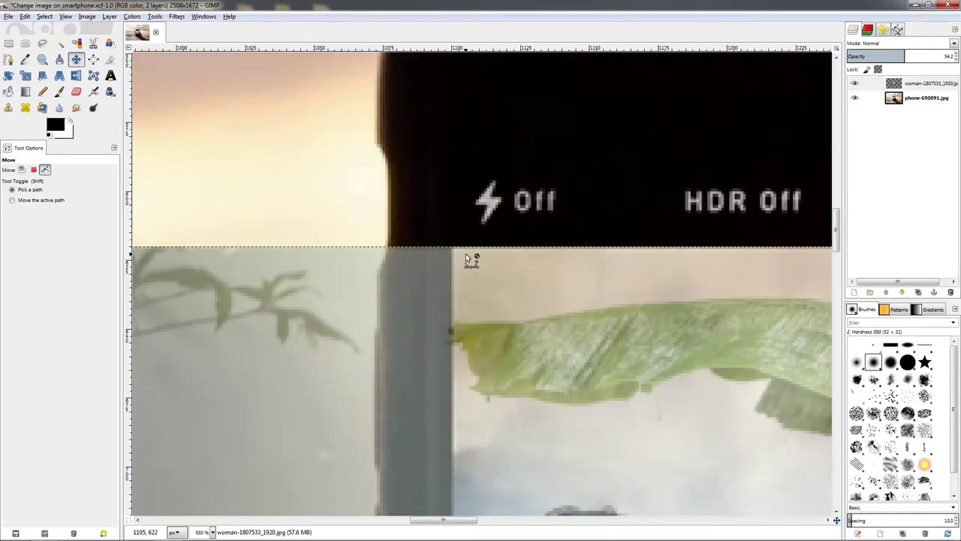
scroll(464, 257, "down", 3)
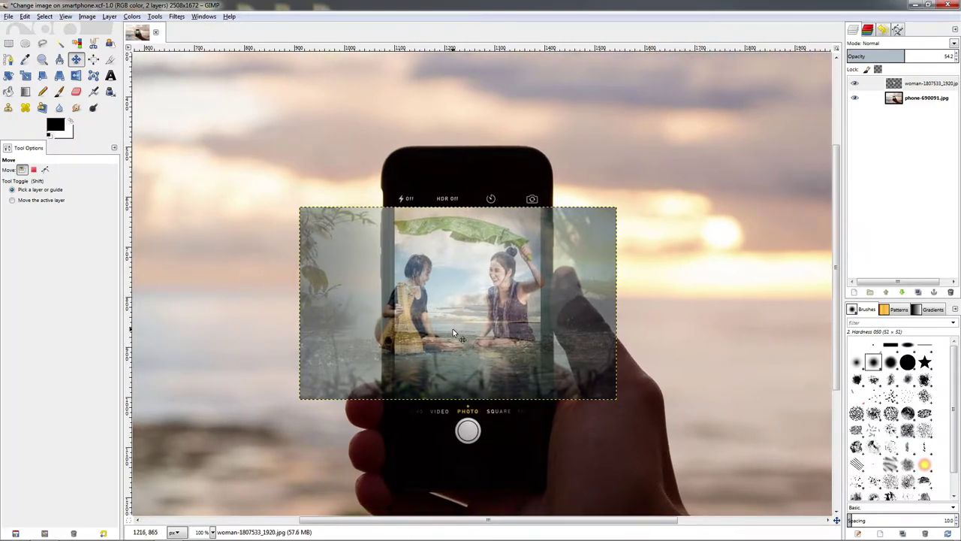
Shift the woman layer 9 px right to centre the two people on the phone's screen, and check the upper-edge alignment.
mouse_move(460, 315)
left_mouse_down()
mouse_move(475, 319)
mouse_move(469, 314)
left_mouse_up()
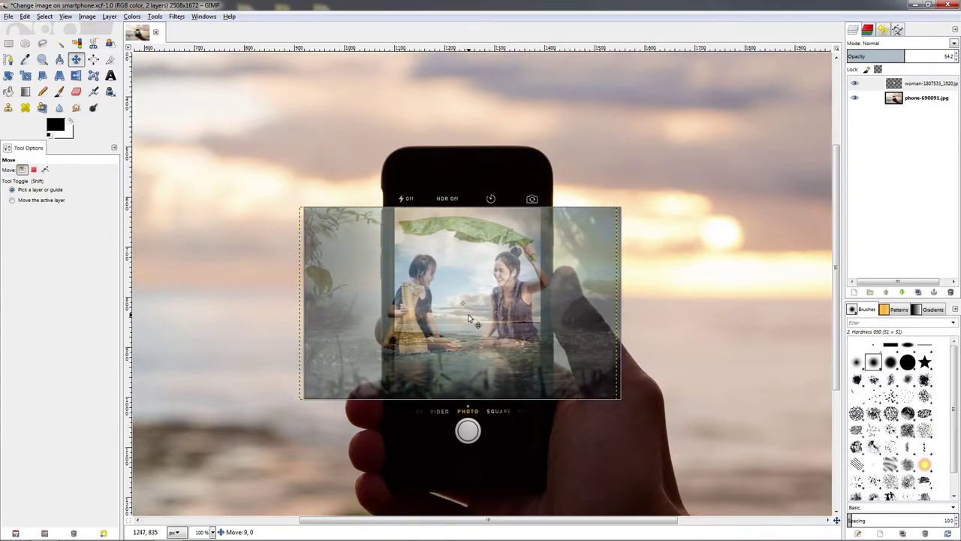
left_click_drag(469, 314, 467, 313)
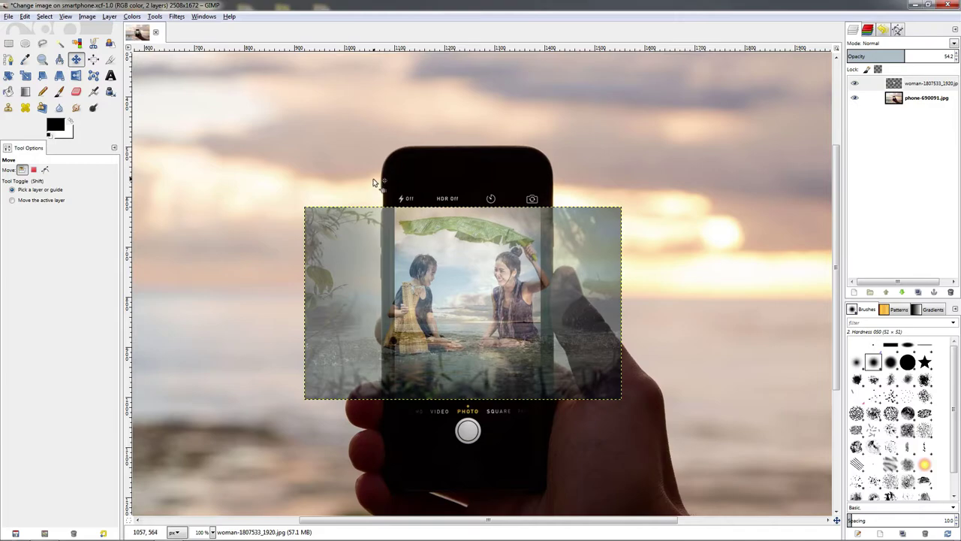
scroll(398, 206, "up", 7, "ctrl")
scroll(407, 219, "up", 1, "ctrl")
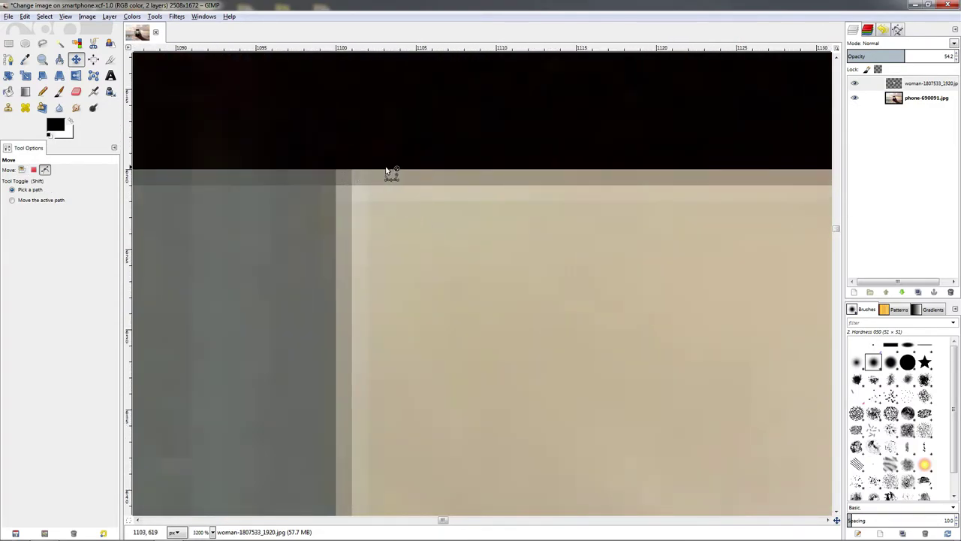
scroll(398, 205, "down", 4, "ctrl")
scroll(399, 205, "down", 4, "ctrl")
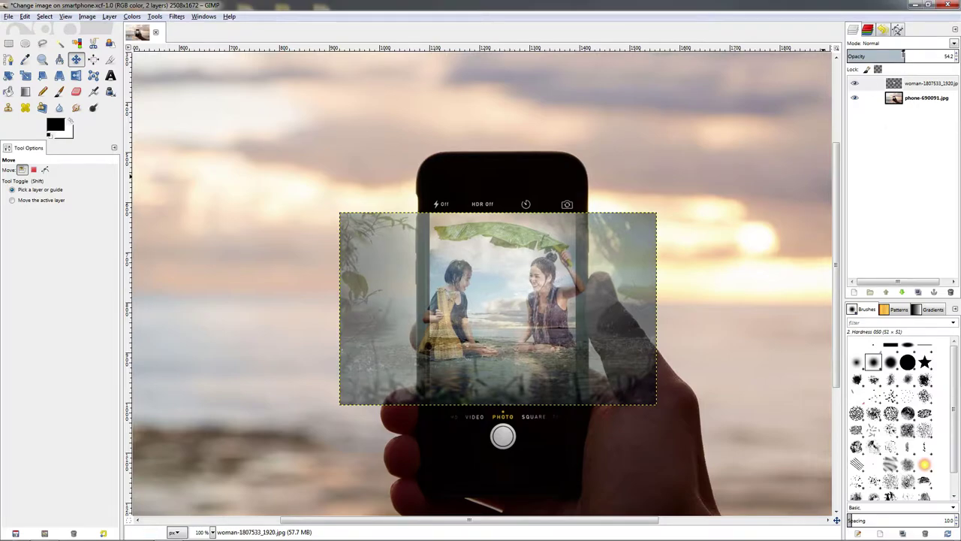
Restore the woman layer's opacity to 100 and hide the layer.
left_click_drag(903, 55, 924, 52)
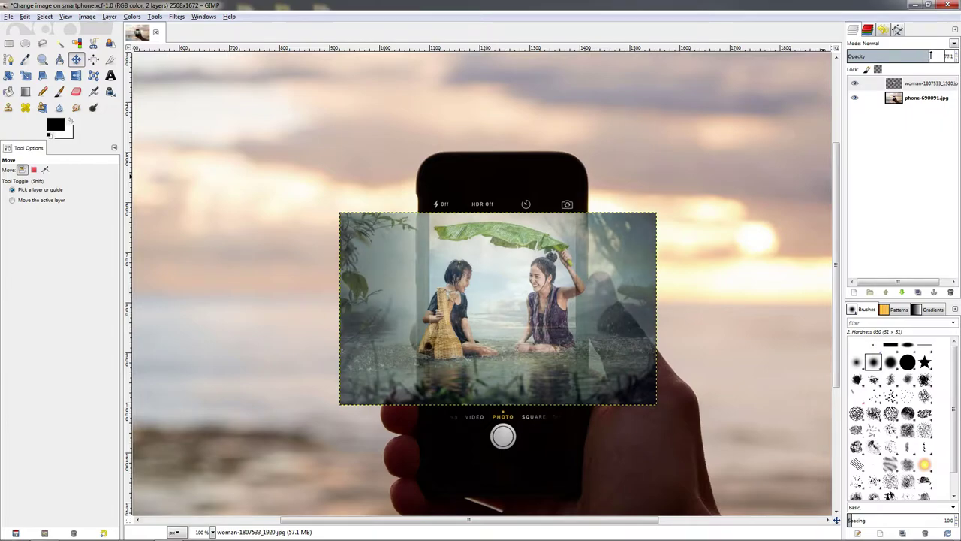
left_click_drag(932, 56, 956, 55)
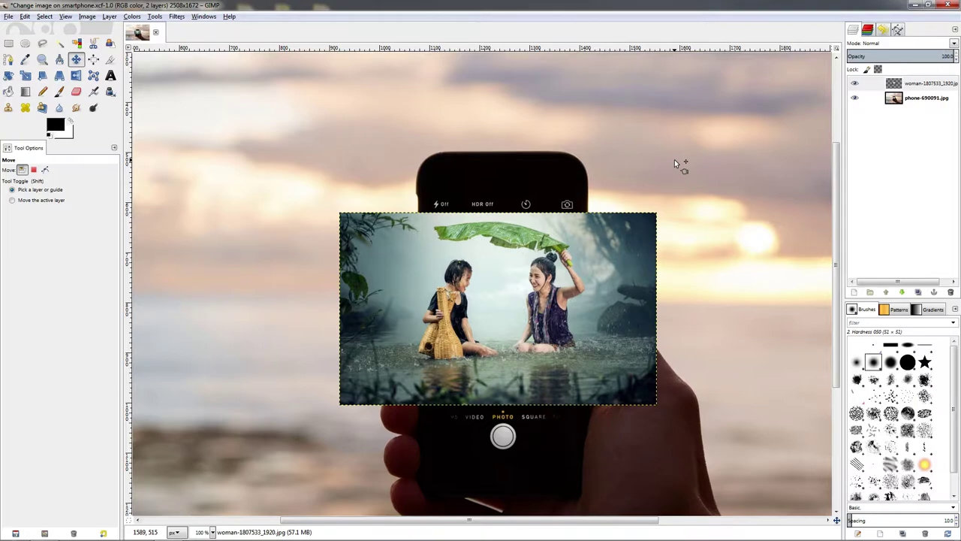
left_click(855, 85)
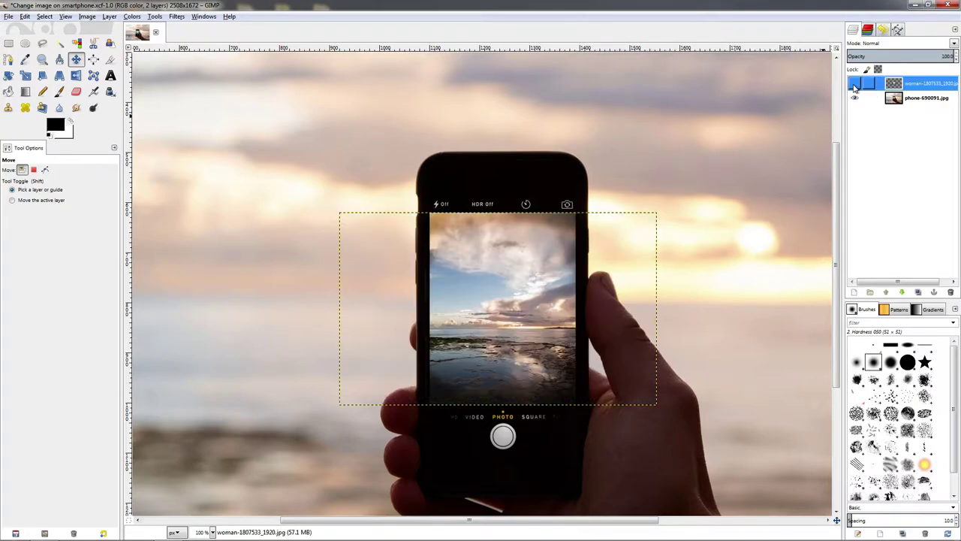
With the phone layer selected, start a crop area at the upper-left corner of the phone's display, at position 1100, 620.
left_click(904, 100)
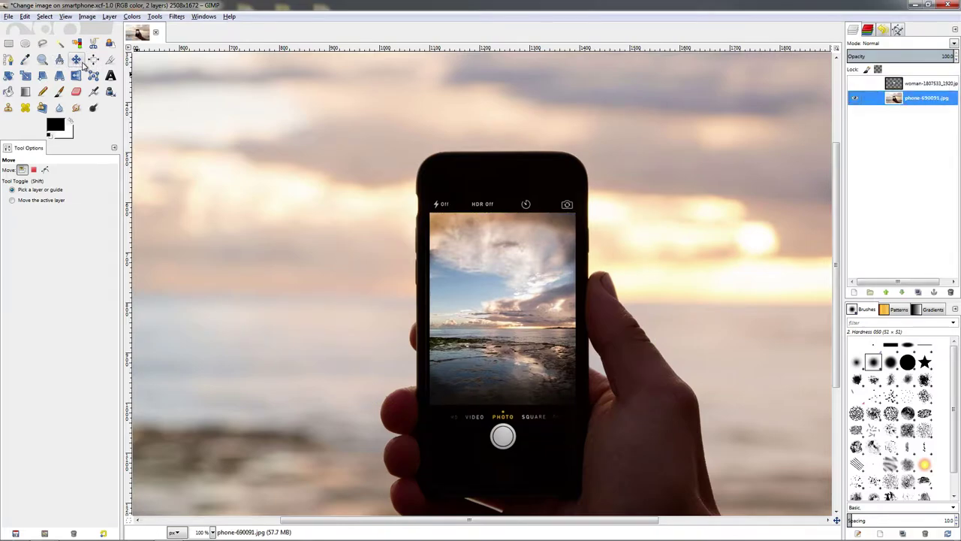
left_click(110, 59)
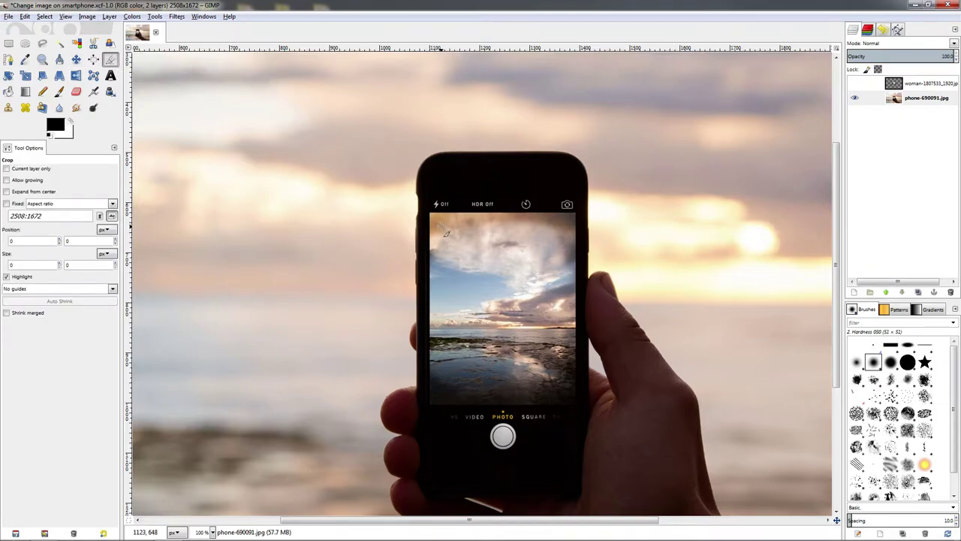
scroll(443, 229, "up", 3)
scroll(426, 220, "up", 8)
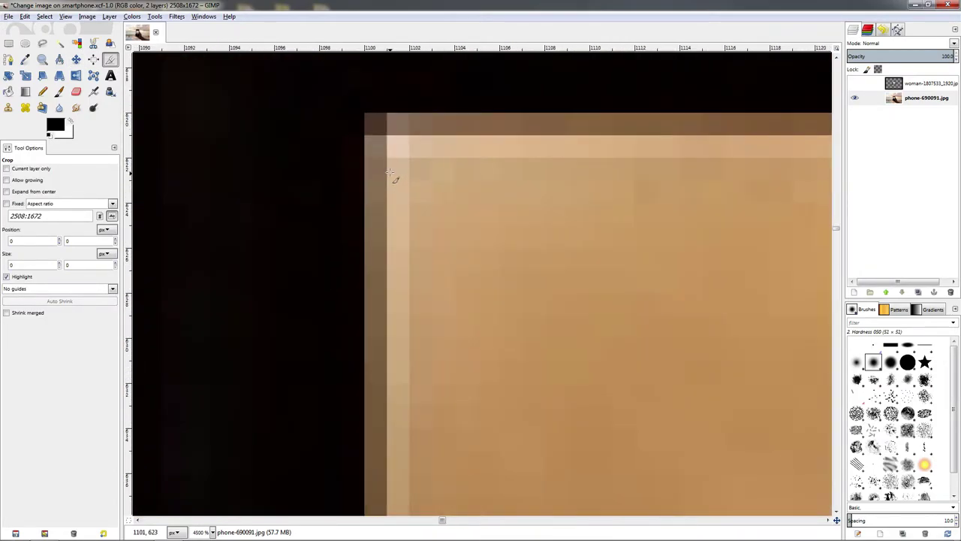
left_click_drag(365, 112, 826, 488)
scroll(638, 368, "down", 6)
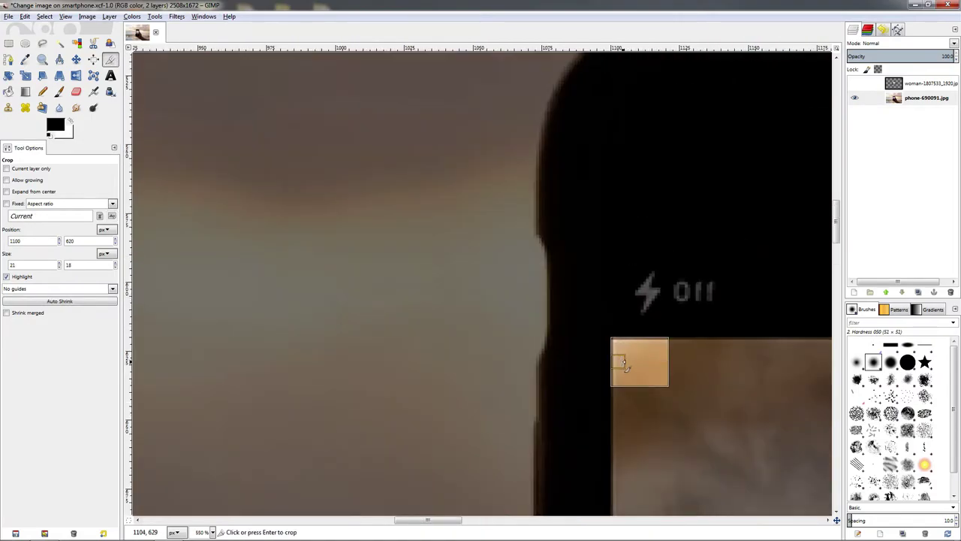
scroll(623, 362, "down", 7)
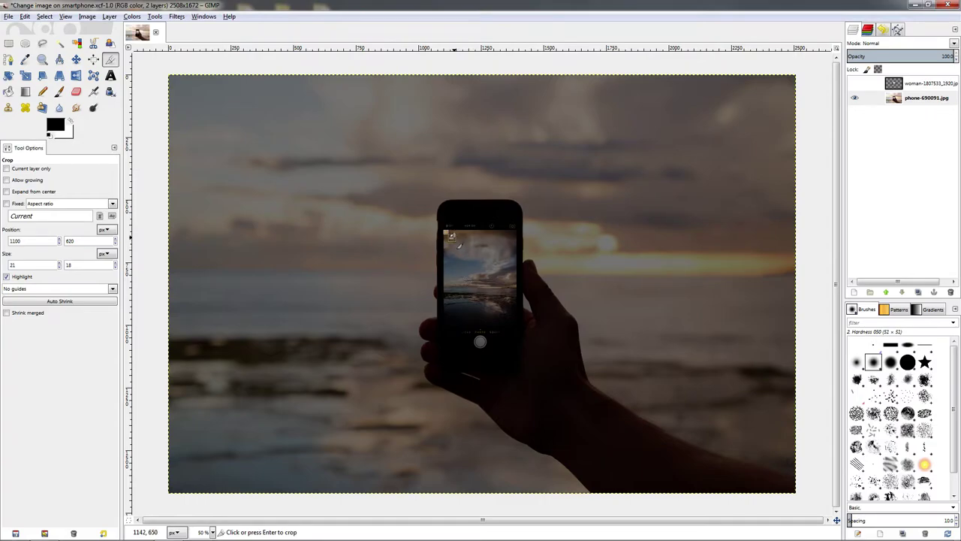
Extend the crop area over the phone's display to 293 x 382 px, aligning its right edge with the display's edge.
left_click_drag(453, 239, 473, 267)
left_click_drag(508, 323, 520, 331)
scroll(516, 230, "up", 8)
scroll(477, 202, "up", 2)
left_click_drag(523, 253, 537, 255)
scroll(539, 281, "down", 8)
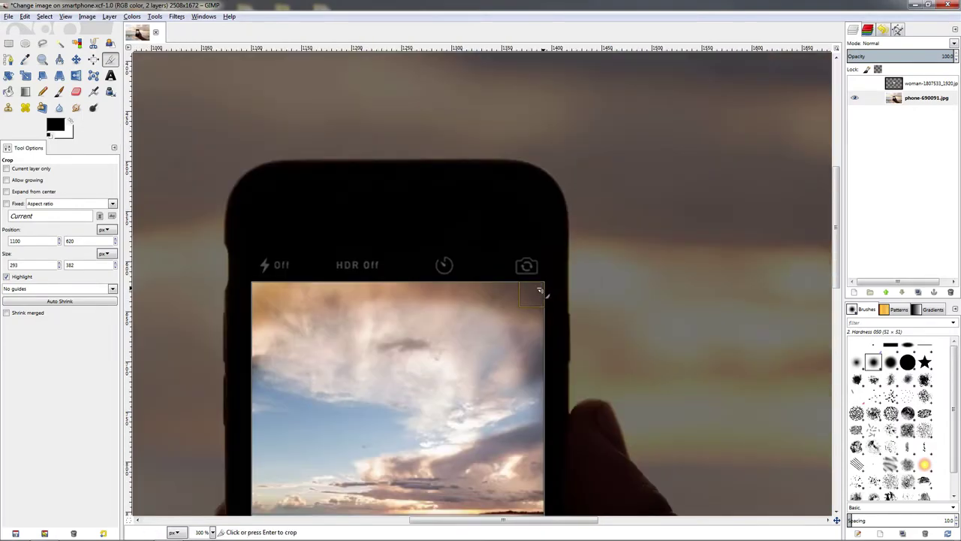
Extend the crop area's lower edge to the bottom of the phone's display, giving a height of 385 px, and check the lower-left corner.
scroll(603, 349, "up", 8)
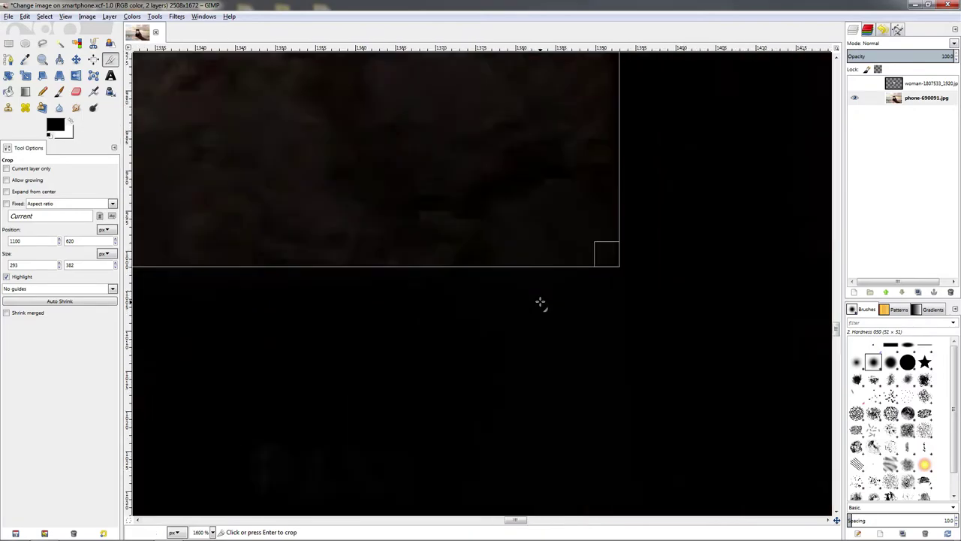
left_click_drag(625, 253, 644, 277)
scroll(636, 317, "down", 3)
scroll(637, 317, "down", 2)
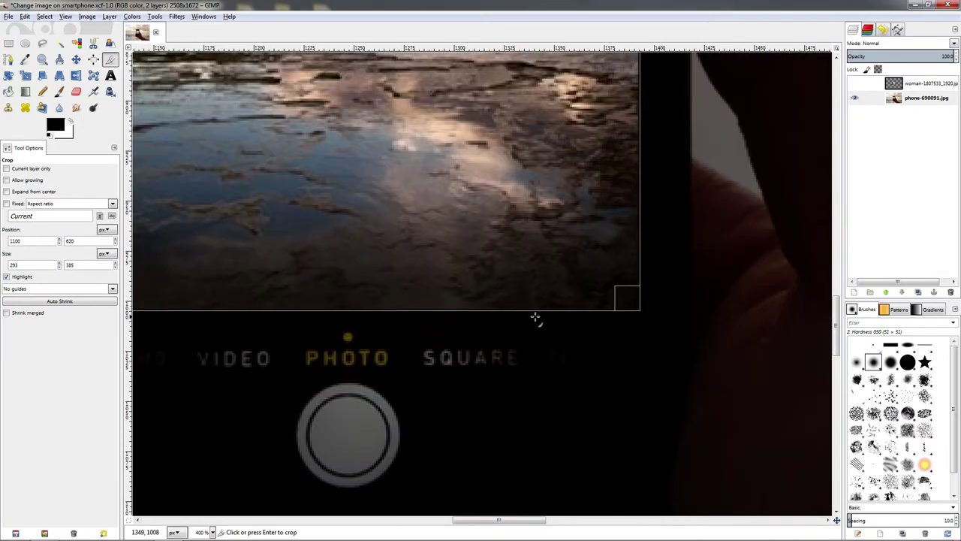
scroll(579, 266, "left", 4)
scroll(579, 266, "down", 1)
scroll(323, 282, "up", 5)
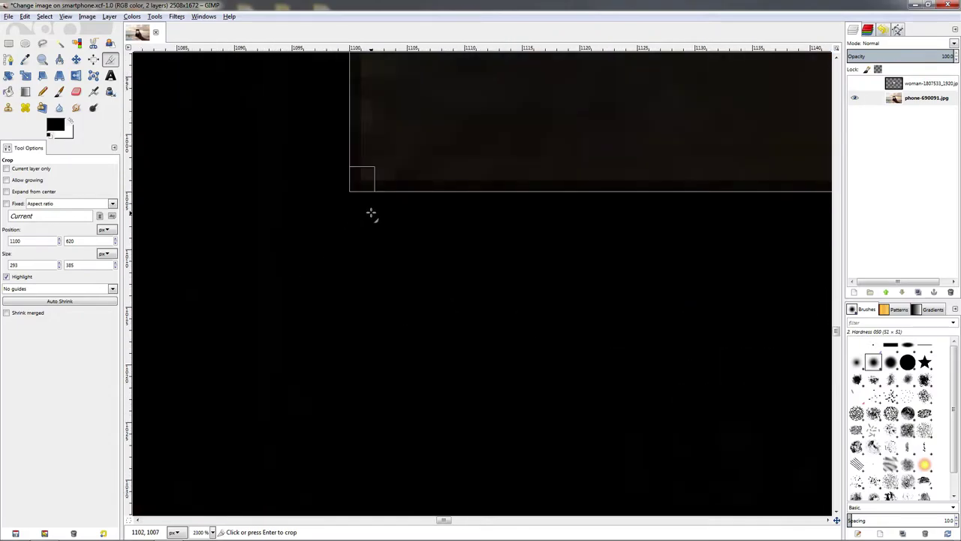
scroll(487, 186, "down", 7)
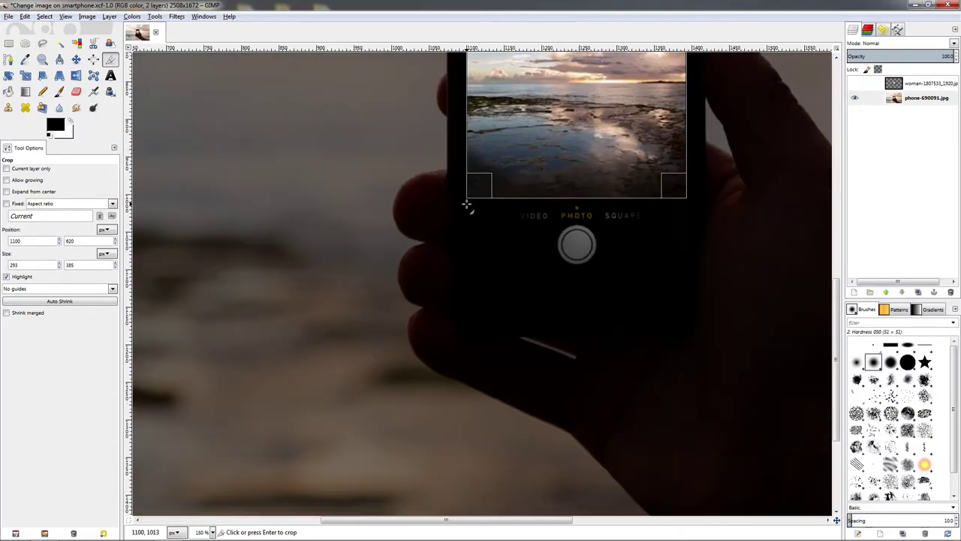
scroll(373, 248, "down", 3)
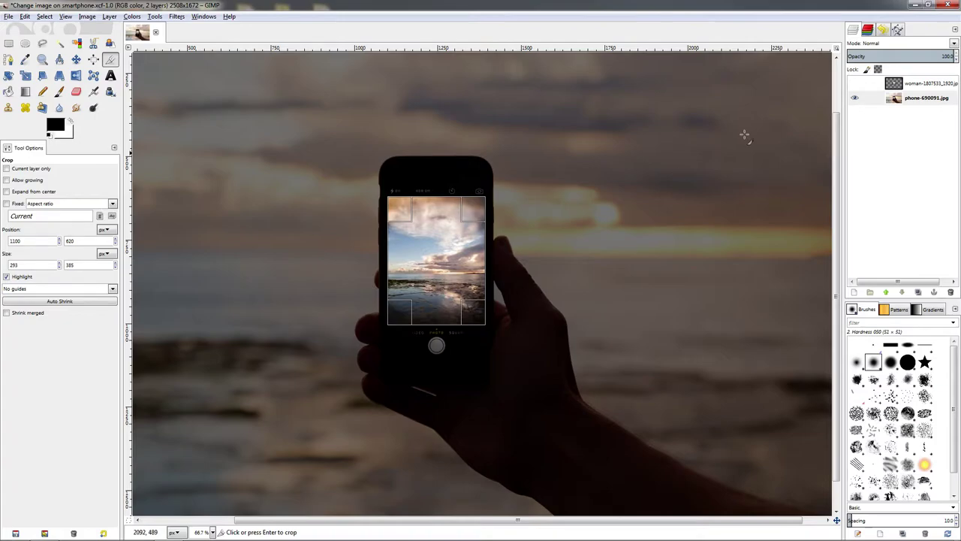
Show the woman layer and crop only that layer to the crop area, and view the whole image.
left_click(914, 84)
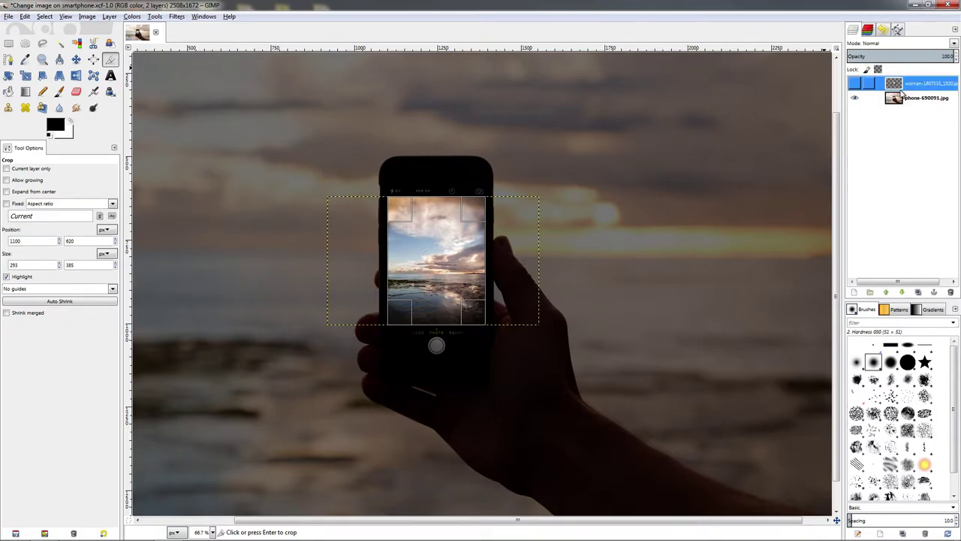
left_click(855, 84)
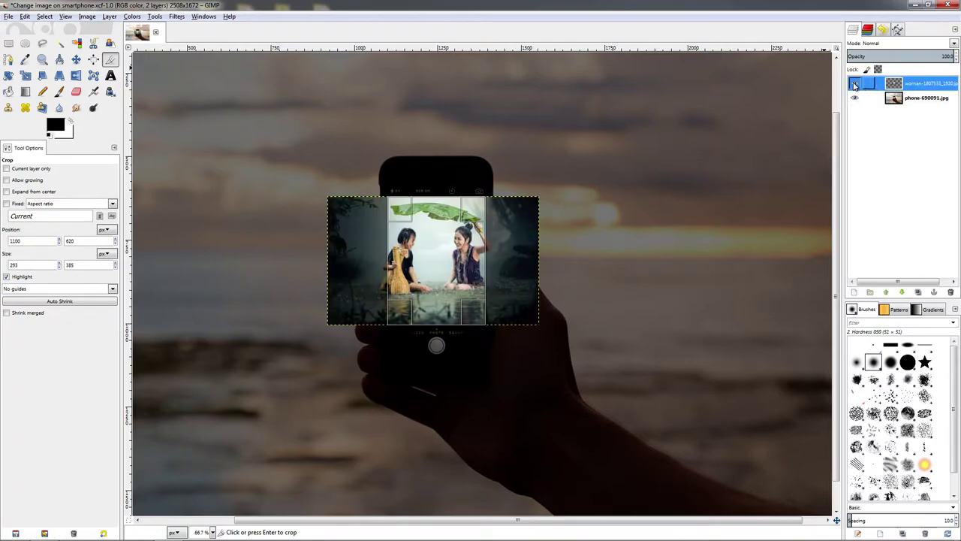
left_click(28, 169)
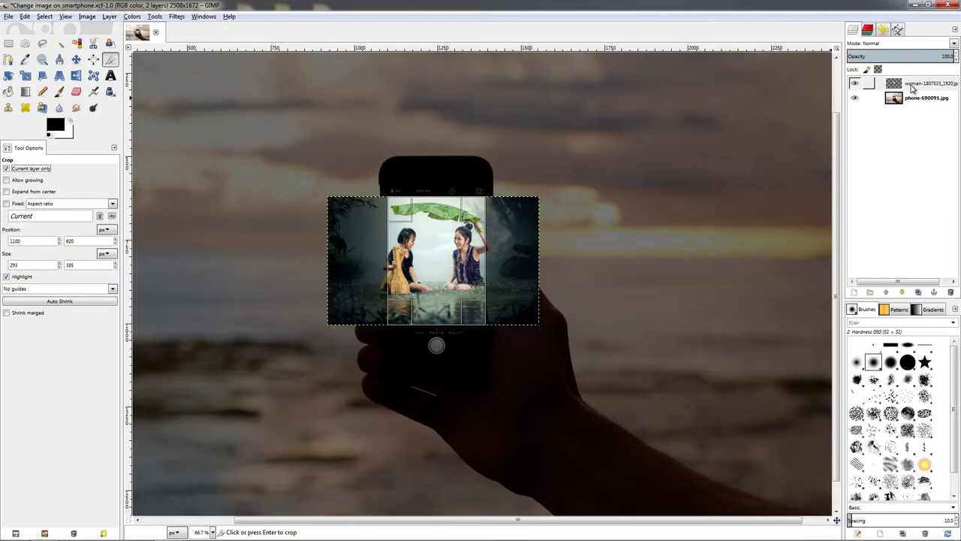
left_click(912, 87)
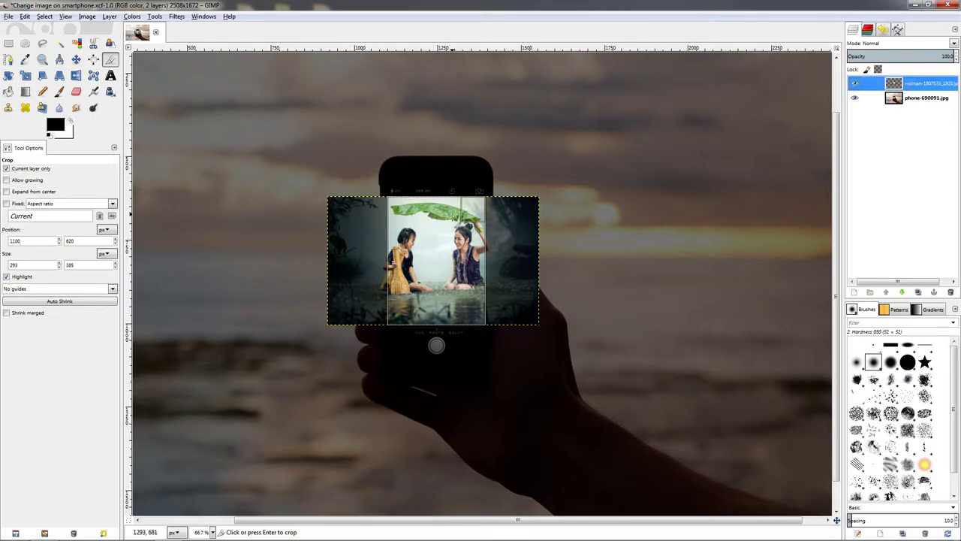
left_click(441, 261)
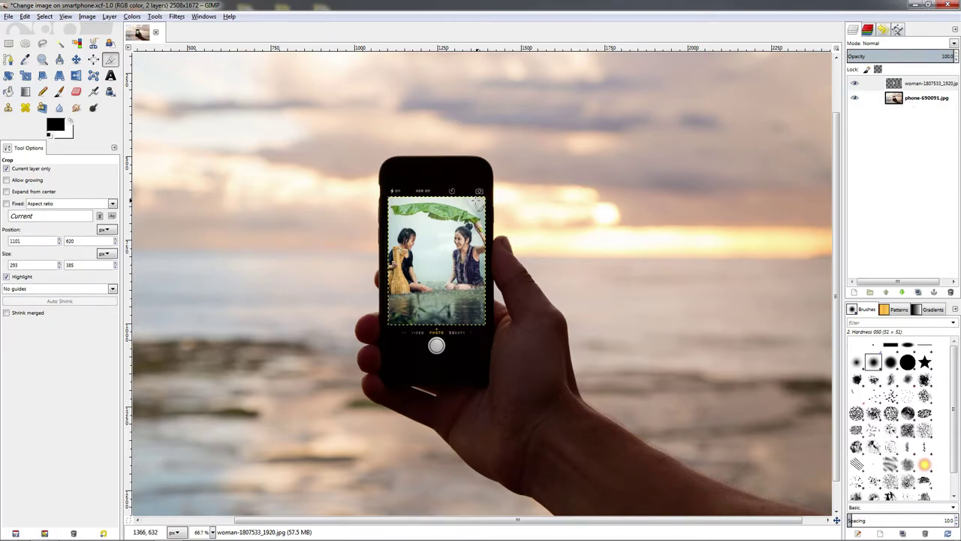
left_click(906, 102)
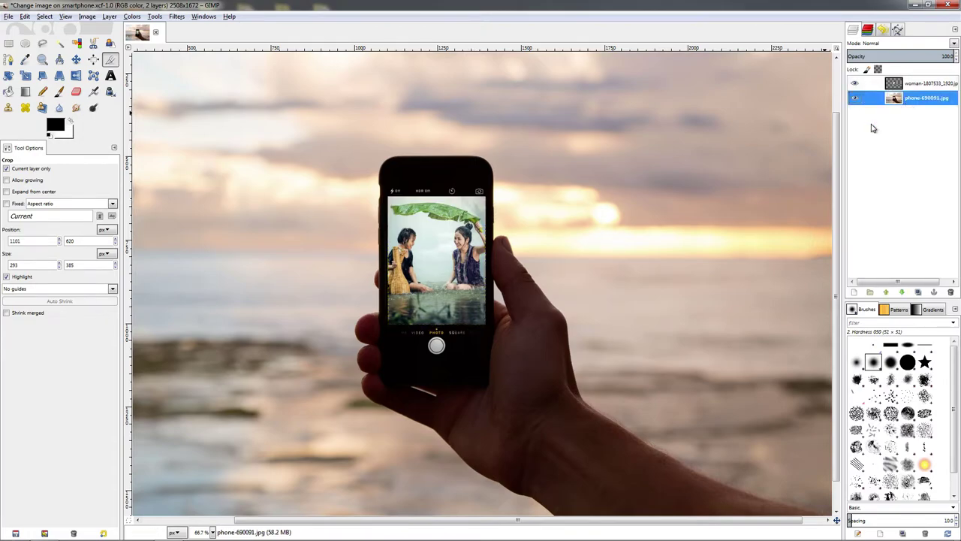
scroll(500, 312, "down", 2)
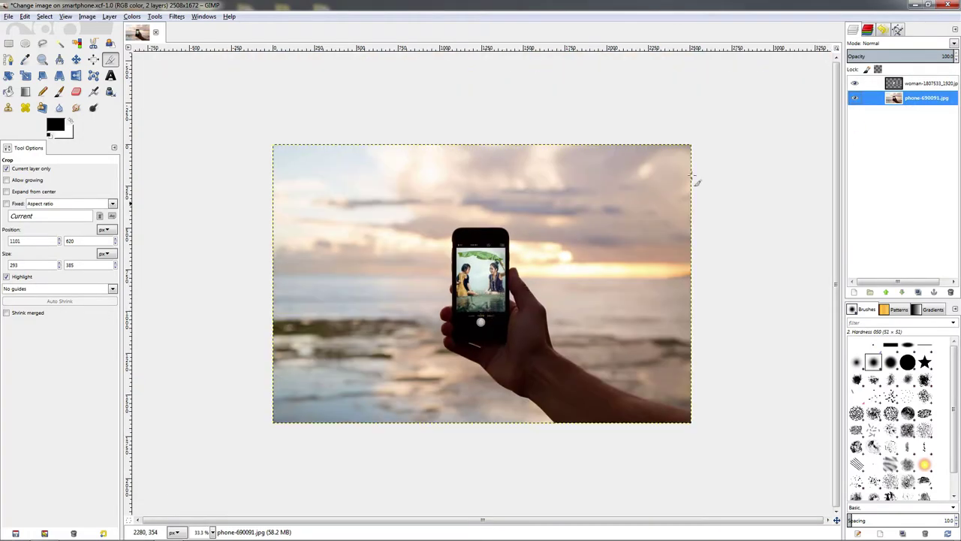
left_click(834, 49)
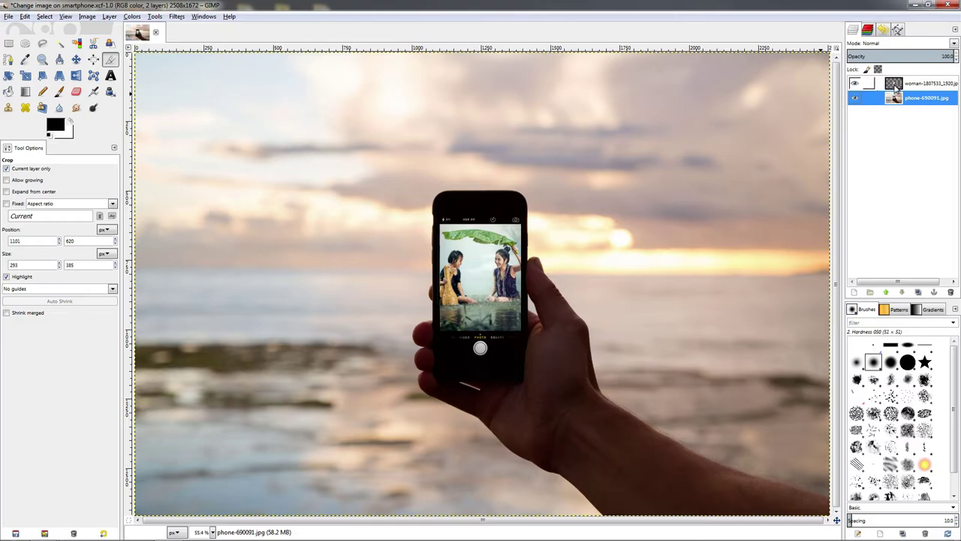
Duplicate the cropped woman layer and keep the copy selected.
left_click(895, 87)
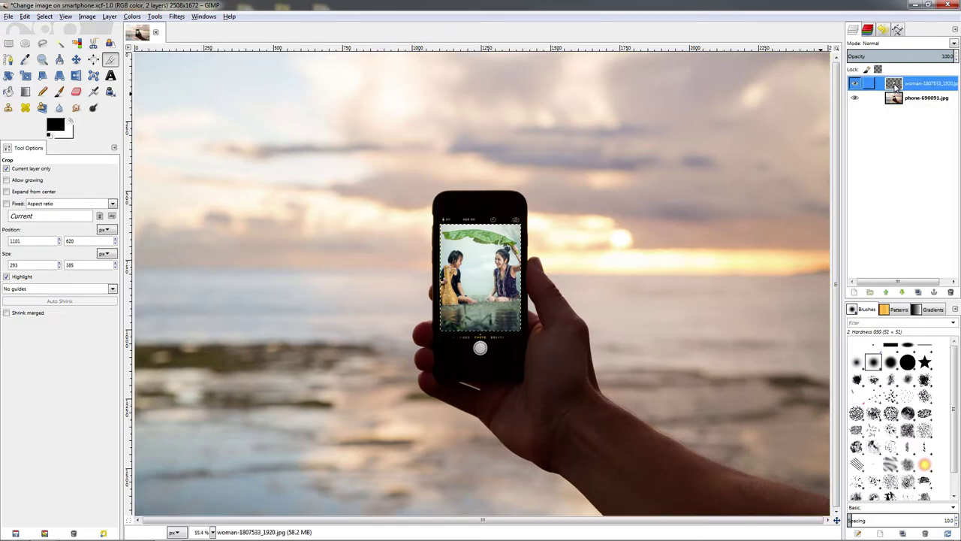
left_click(918, 293)
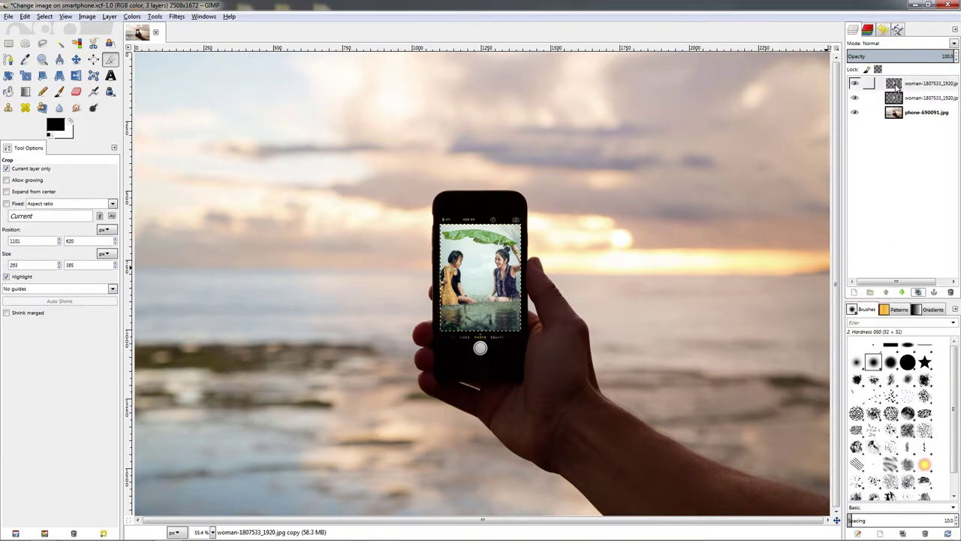
right_click(893, 88)
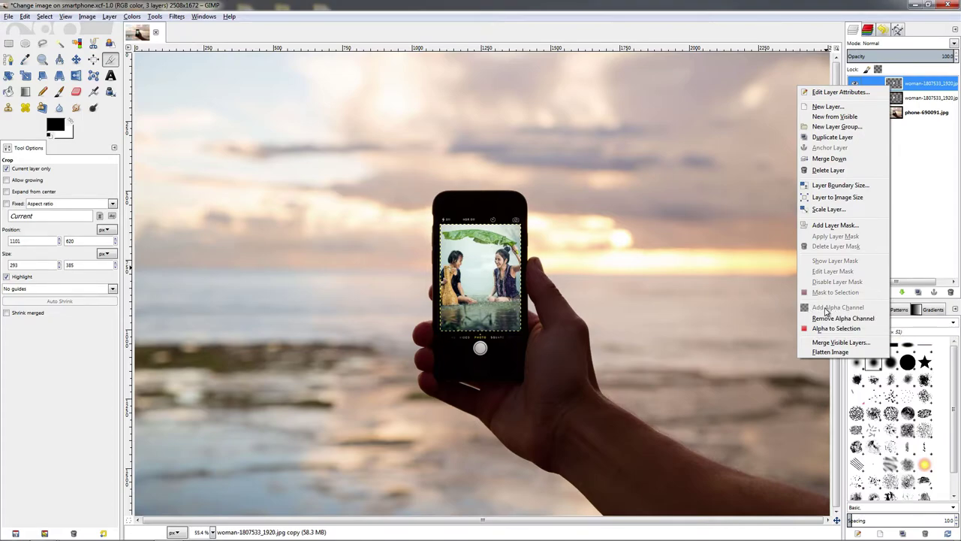
left_click(914, 83)
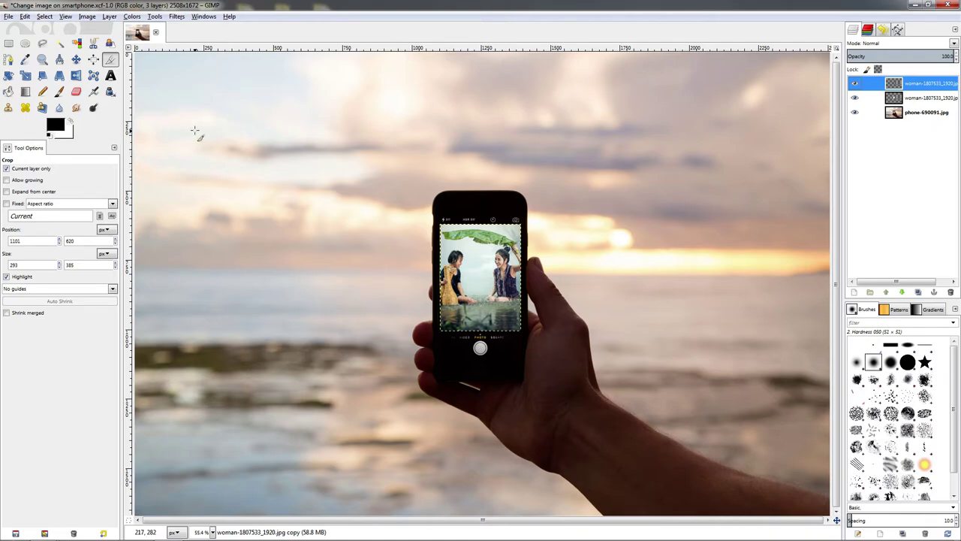
Set up the Paintbrush with opacity 21.6 and size 131.52 for painting on the copied woman layer.
left_click(60, 92)
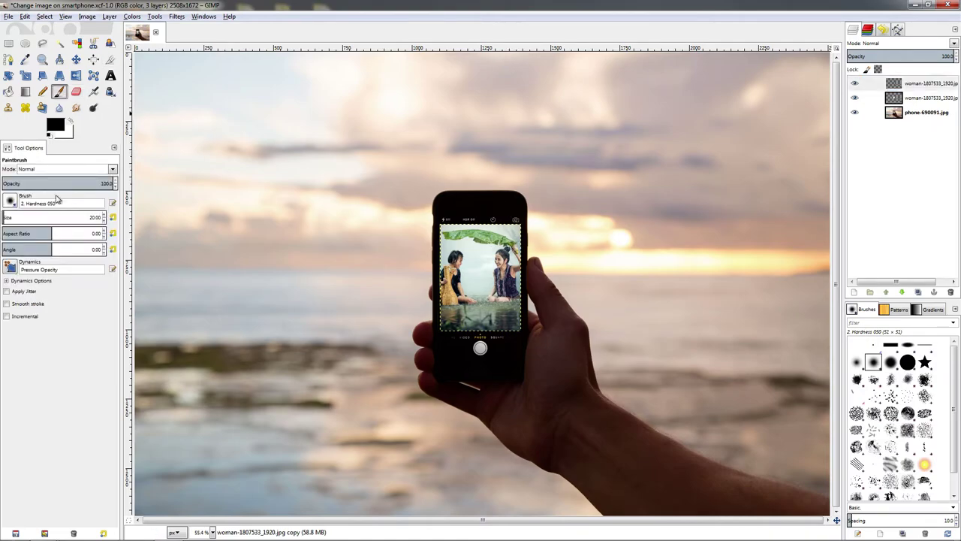
left_click_drag(68, 181, 26, 189)
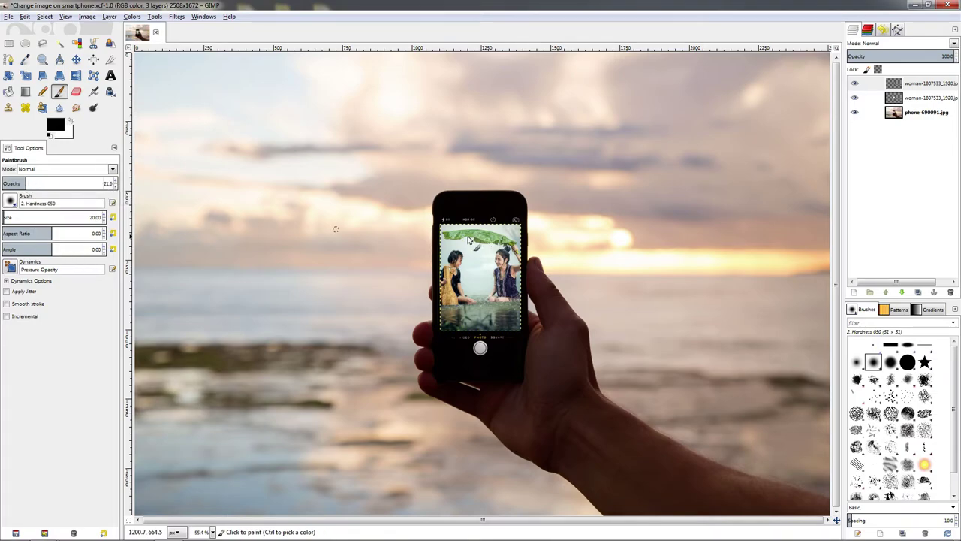
mouse_move(6, 217)
left_mouse_down()
mouse_move(27, 219)
mouse_move(9, 217)
left_mouse_up()
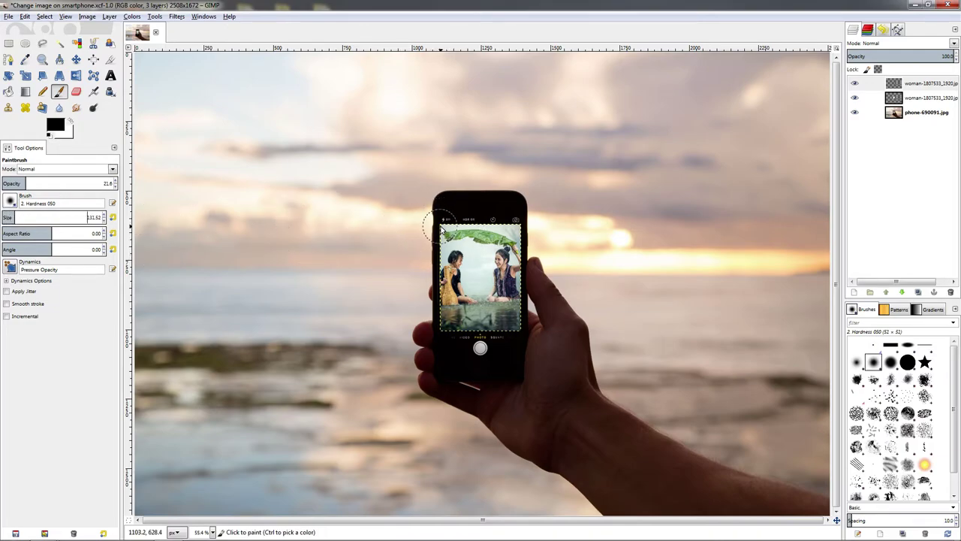
left_click(887, 88)
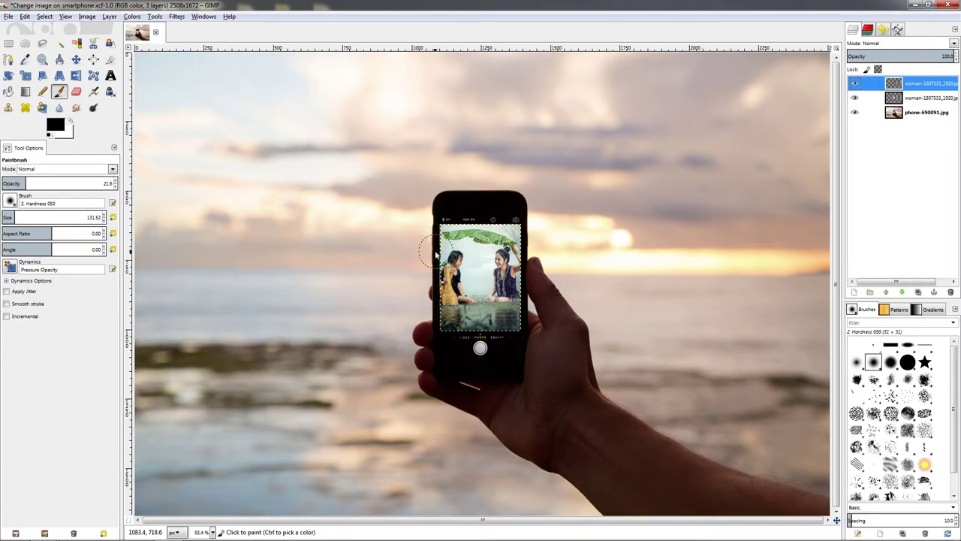
Try black shading along the edges of the copied woman layer, undo it, and lower the brush opacity to about 11.
mouse_move(445, 328)
left_mouse_down()
mouse_move(488, 333)
mouse_move(529, 290)
mouse_move(503, 218)
mouse_move(465, 225)
left_mouse_up()
key("ctrl")
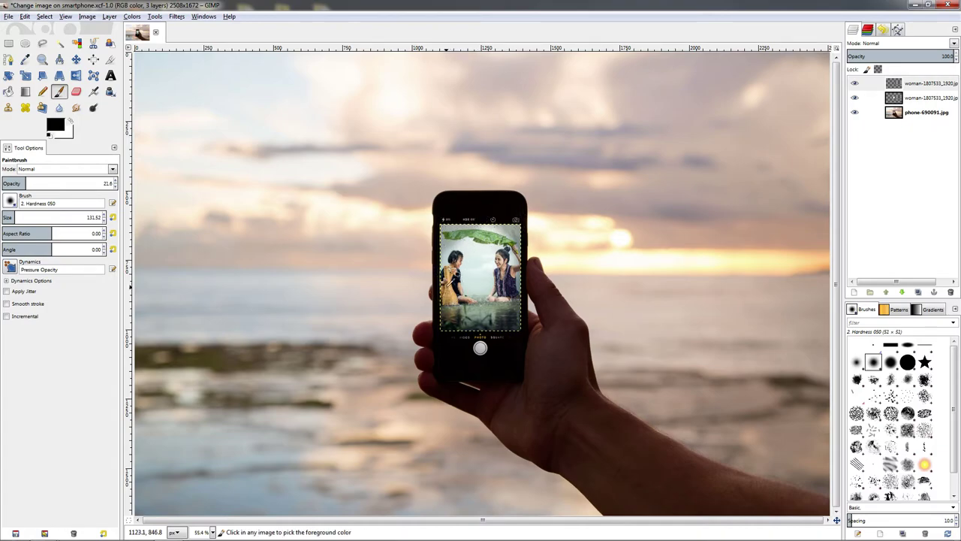
key("ctrl+z")
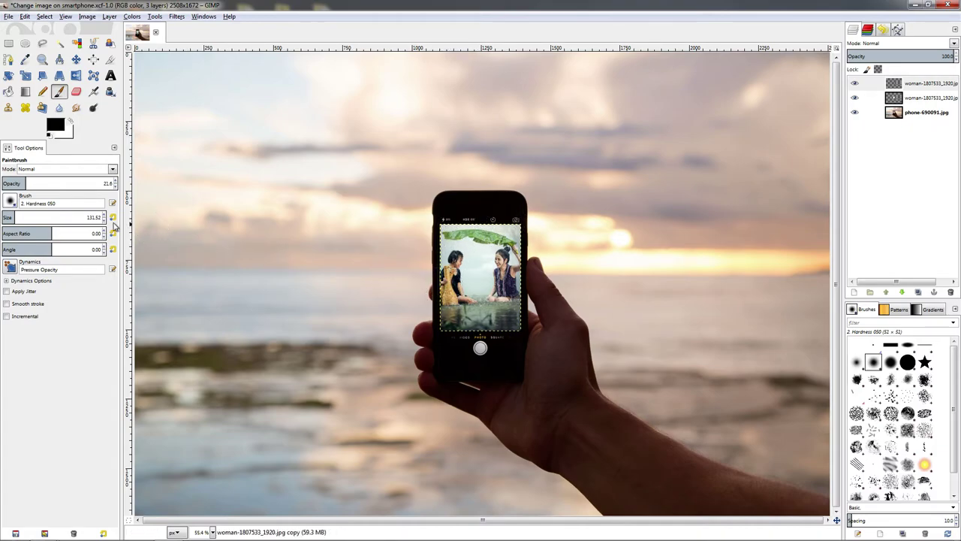
left_click_drag(17, 183, 13, 183)
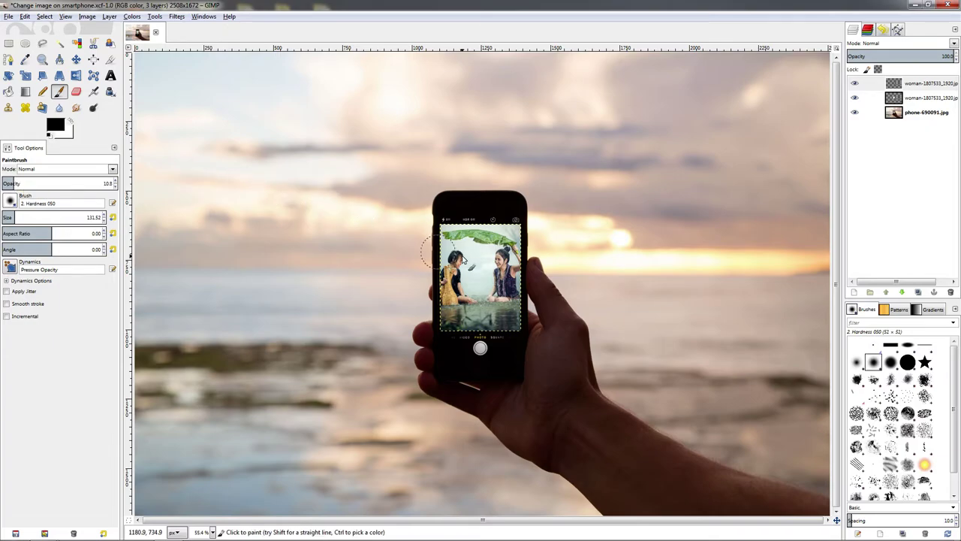
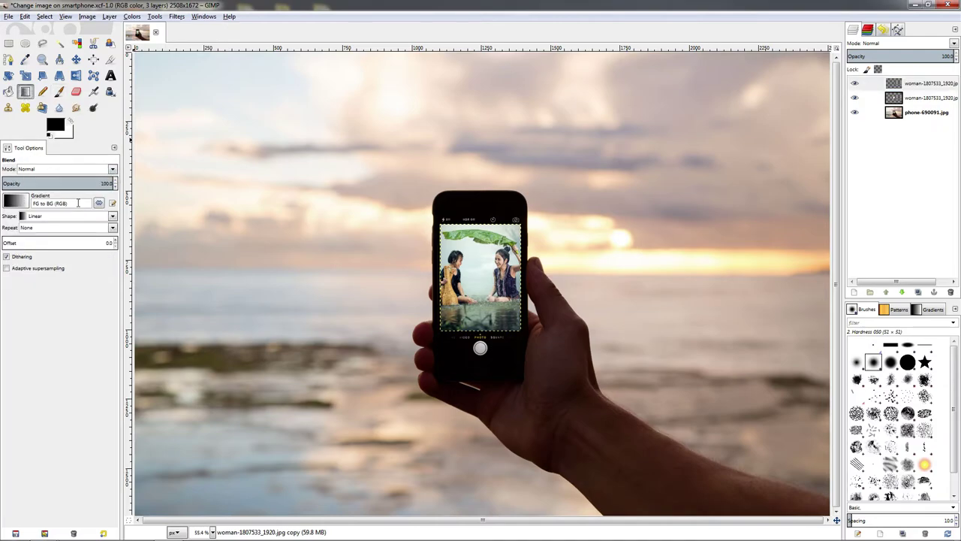
Draw a radial FG to Transparent gradient on the copied woman layer from its centre to its upper-left corner.
left_click(14, 201)
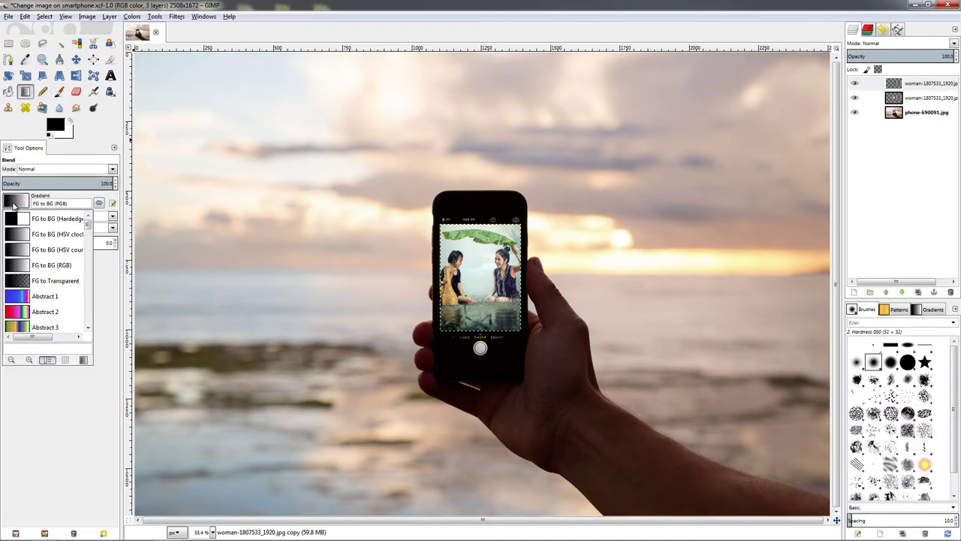
left_click(28, 283)
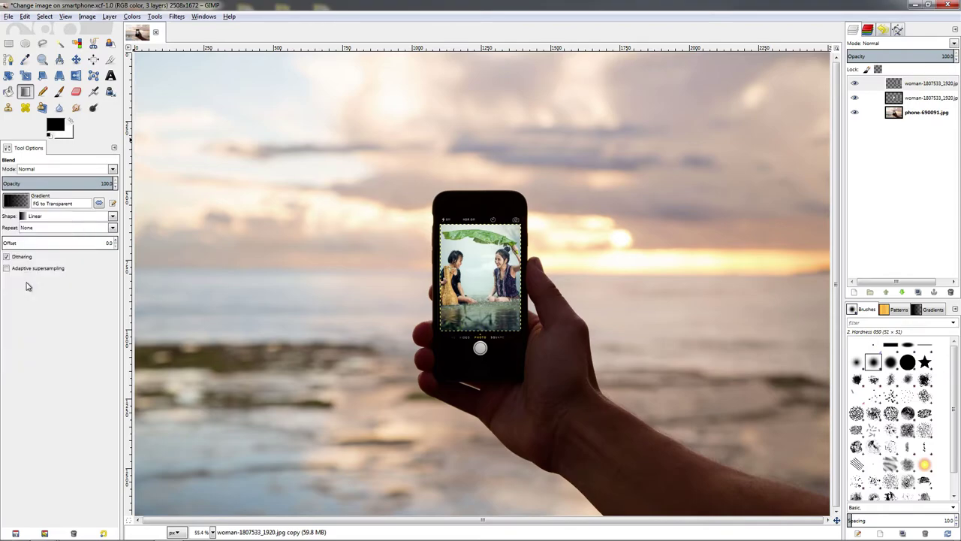
left_click(112, 217)
left_click(64, 251)
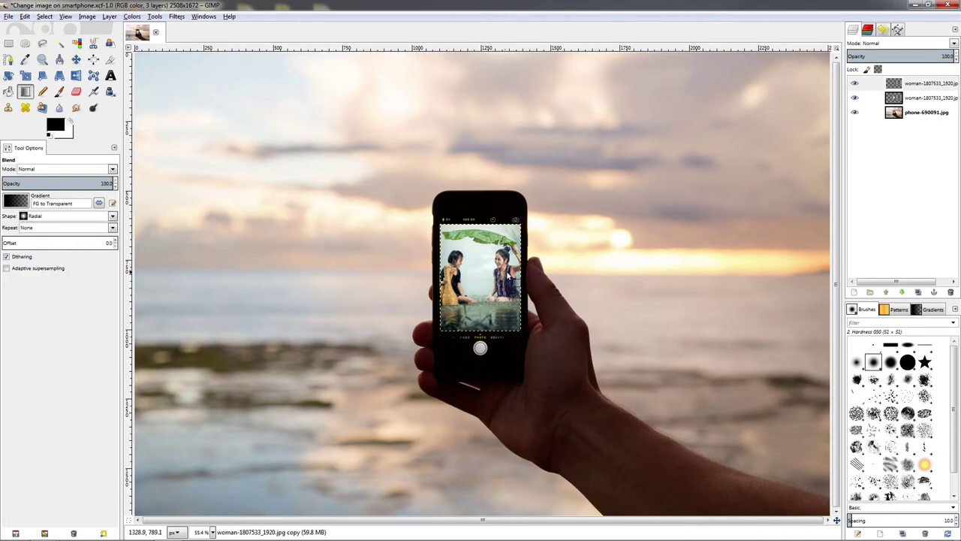
left_click_drag(482, 283, 438, 223)
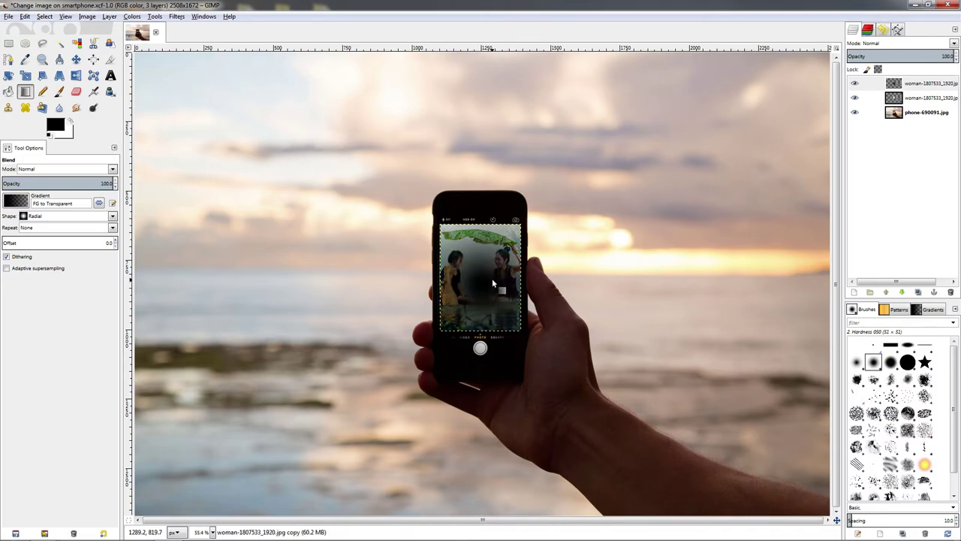
Undo the last gradient and try another radial gradient from the copied woman layer's upper-left corner to its centre.
key("ctrl+z")
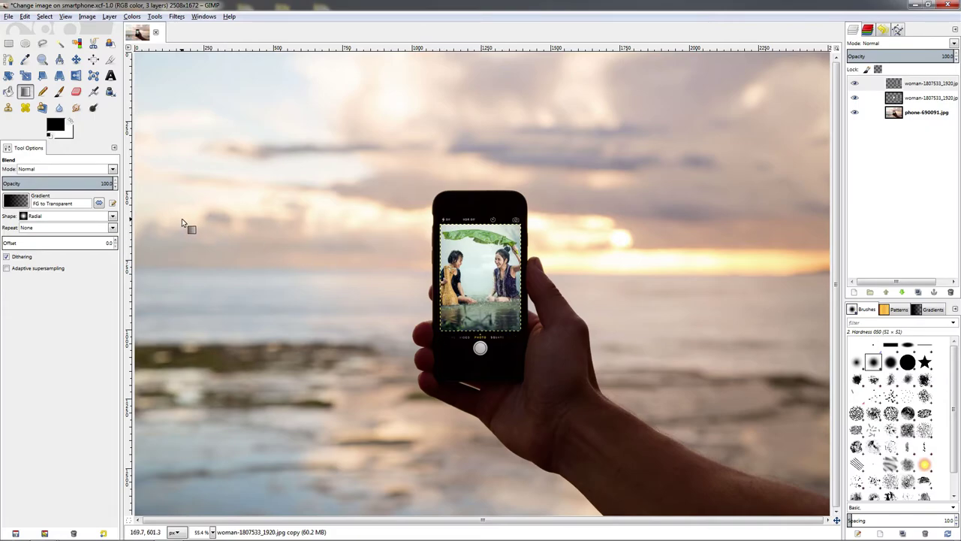
left_click(100, 203)
left_click_drag(446, 233, 484, 294)
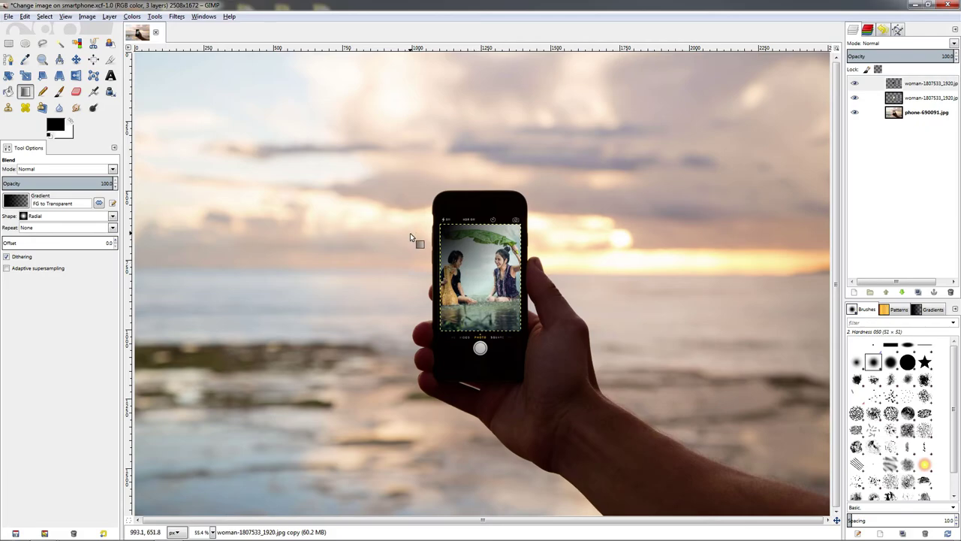
Reverse the FG to Transparent gradient, redraw it from inside the photo to beyond the phone's upper-left corner, and set the copied layer's opacity to 31.8.
left_click(99, 204)
left_click_drag(484, 285, 444, 229)
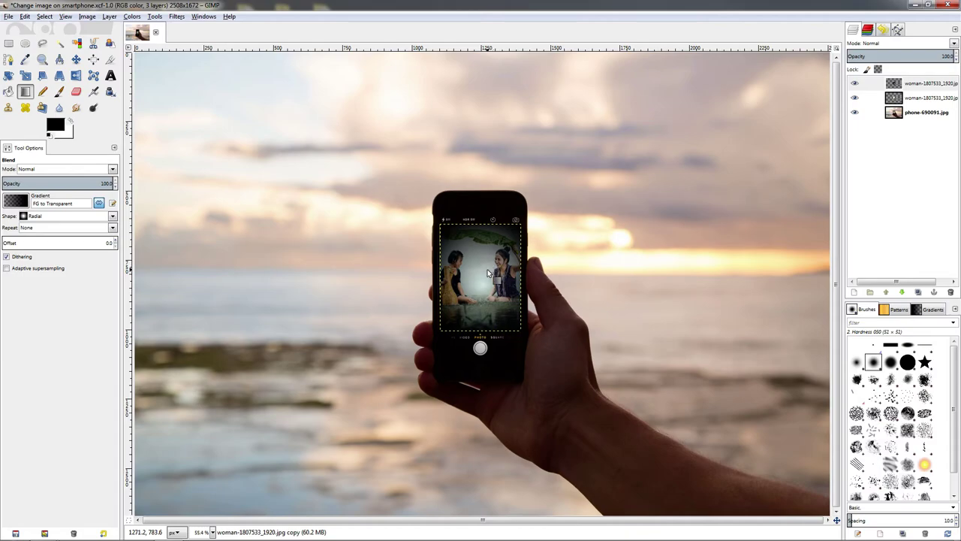
key("ctrl+z")
left_click_drag(479, 279, 407, 182)
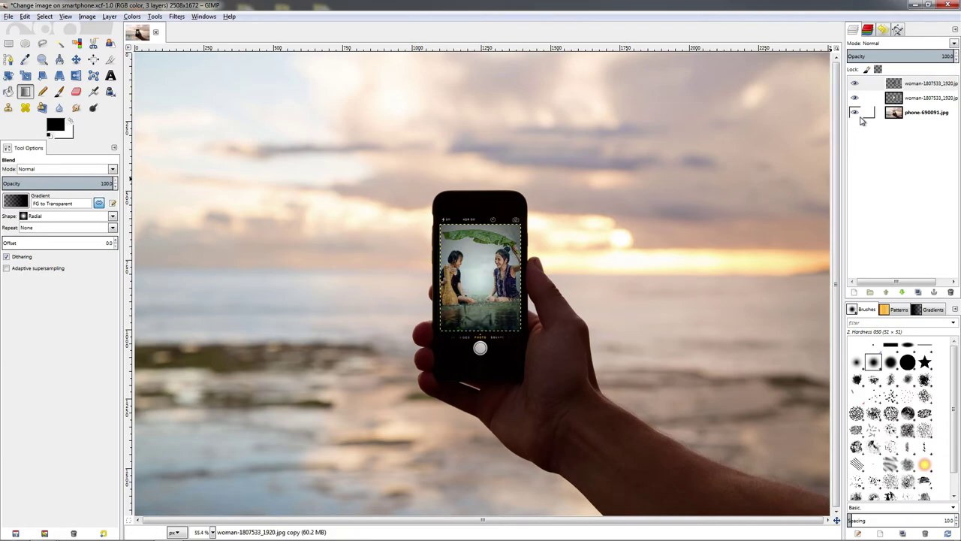
left_click_drag(928, 55, 955, 66)
left_click_drag(469, 325, 384, 154)
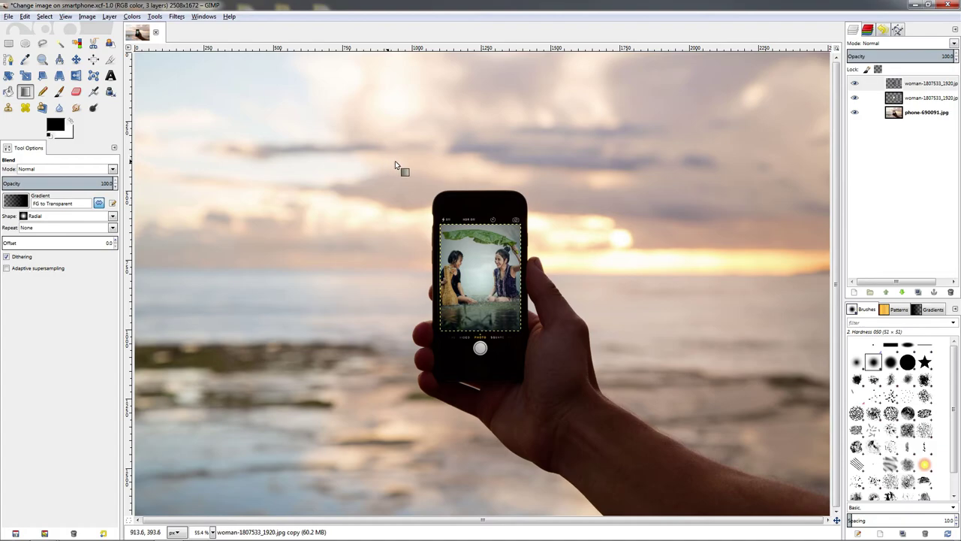
left_click_drag(925, 56, 882, 57)
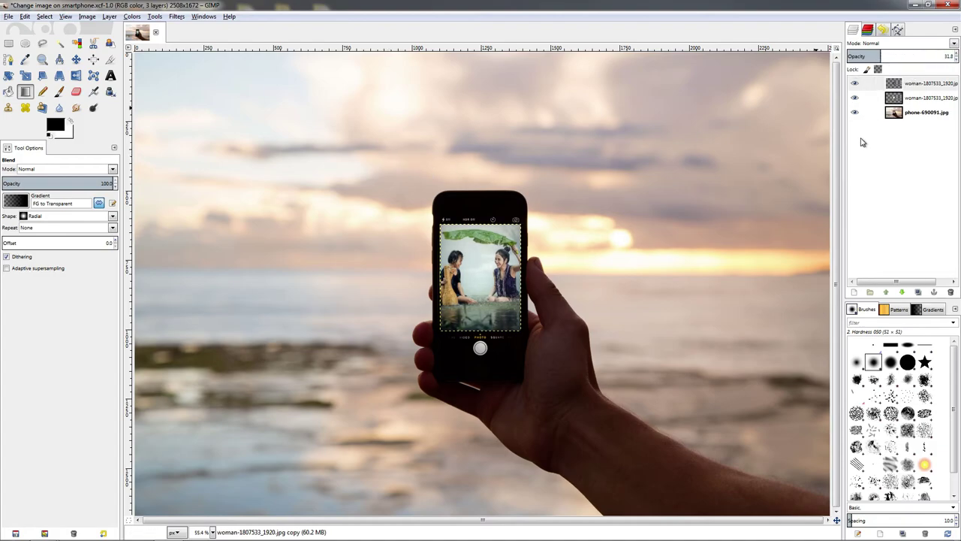
Compare the photo with and without the shaded copy, and the whole composite with the original phone photo, by toggling layer visibility.
left_click(894, 113)
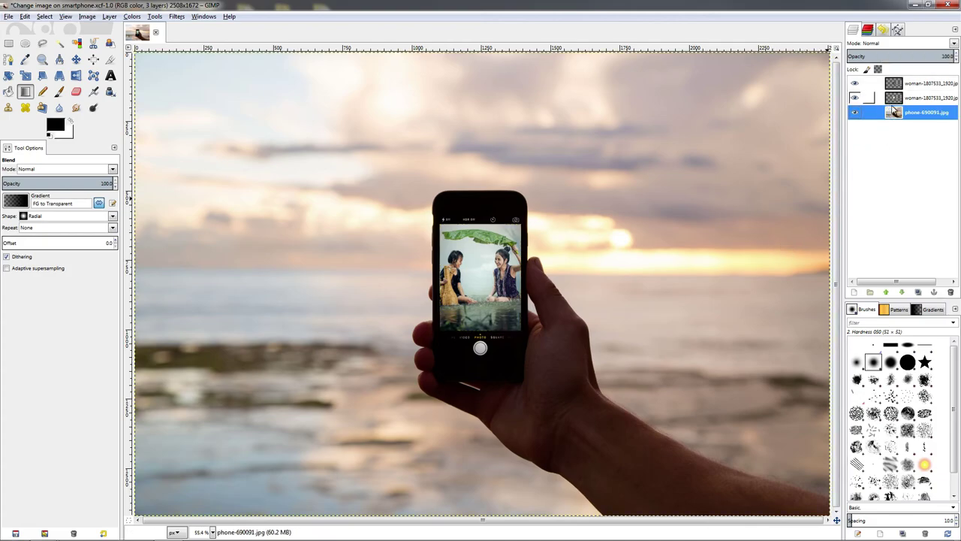
left_click(854, 84)
left_click(854, 84)
left_click(855, 84)
left_click(854, 84)
key("minus")
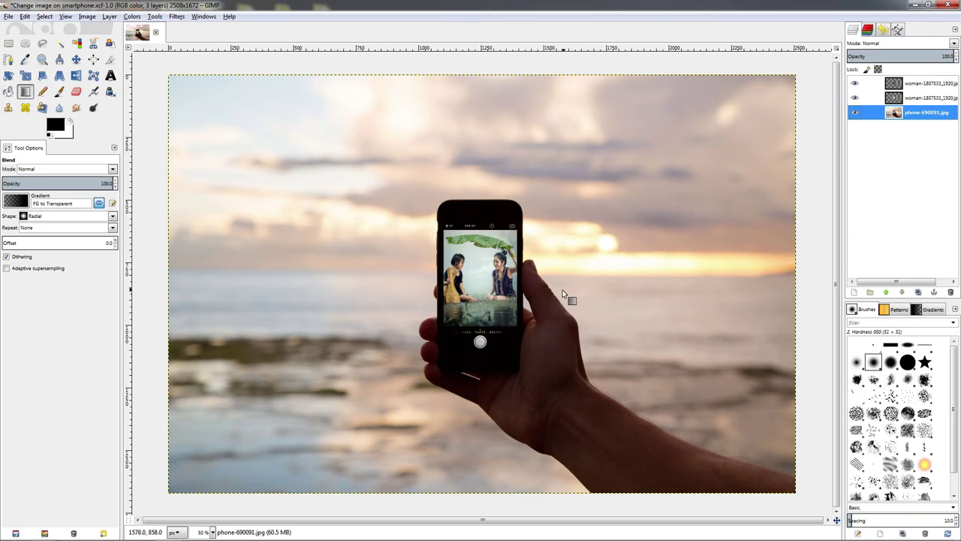
left_click(855, 113, "shift")
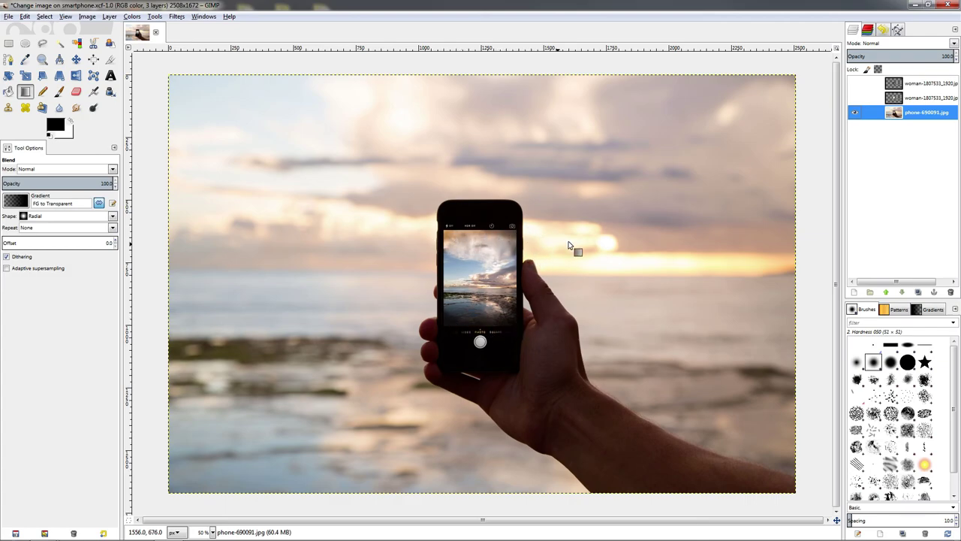
left_click(856, 113, "shift")
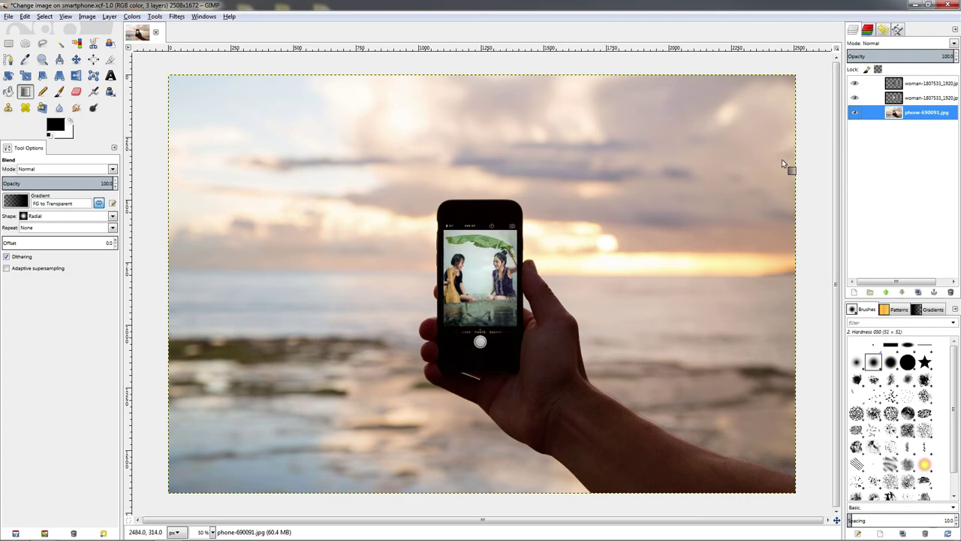
Brush faint black shading with the Paintbrush along the upper edge of the copied woman layer, and reselect the phone photo layer.
left_click(894, 84)
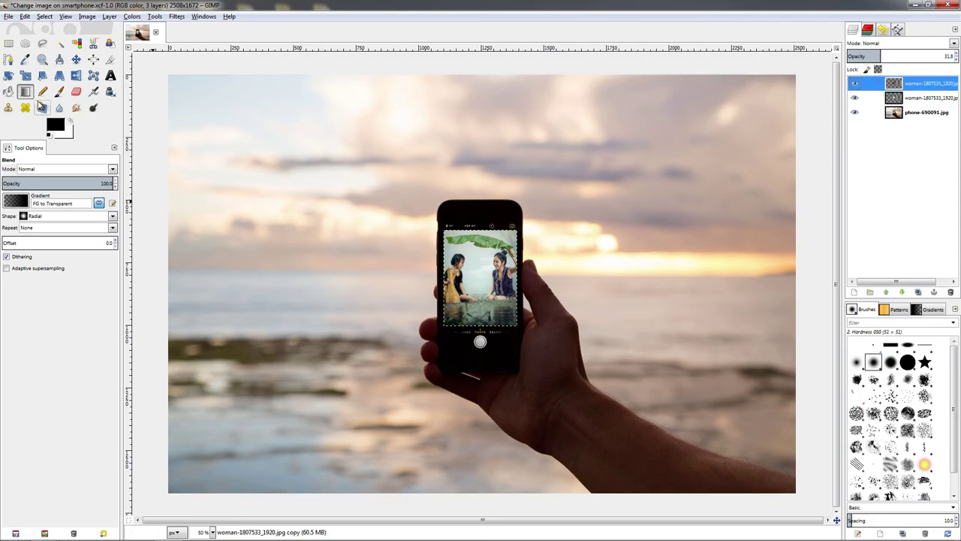
left_click(60, 91)
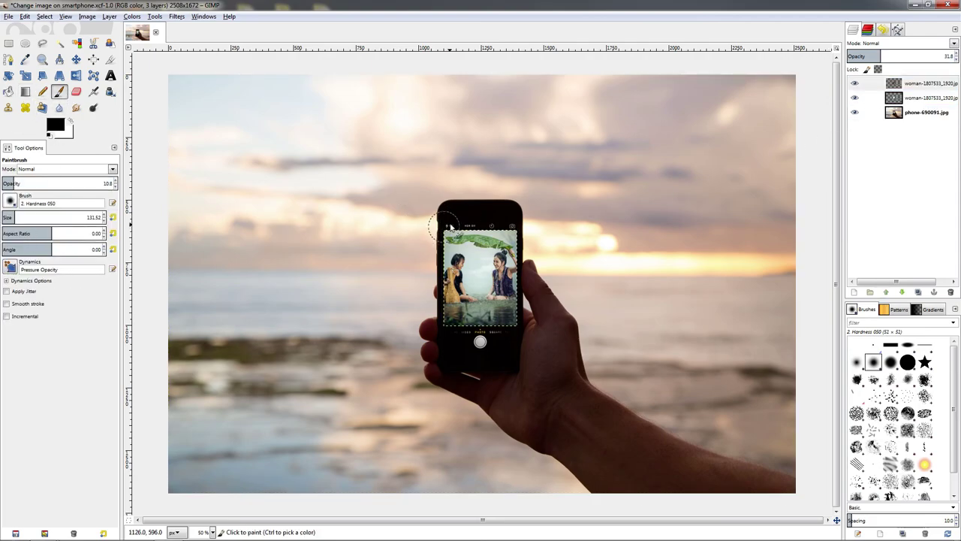
left_click_drag(528, 230, 532, 230)
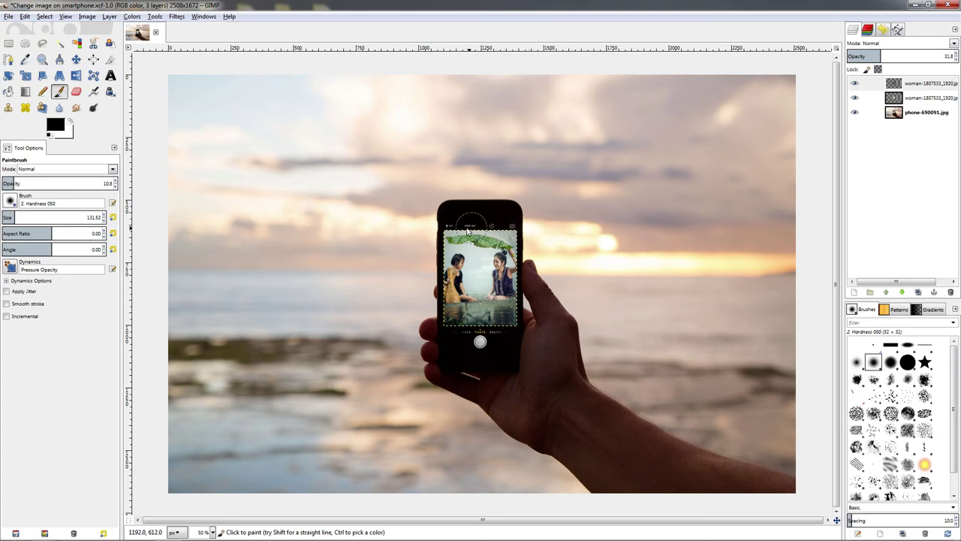
left_click_drag(486, 224, 472, 220)
left_click(928, 114)
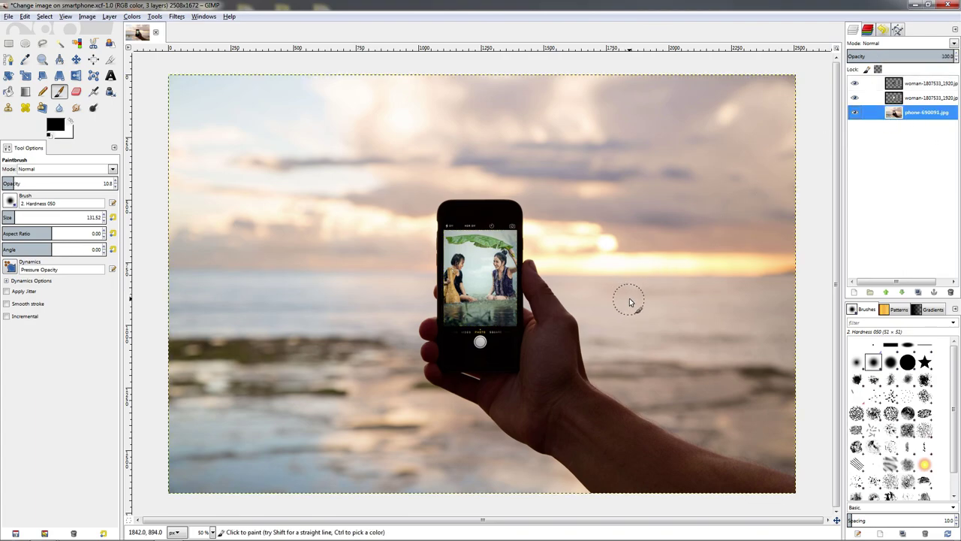